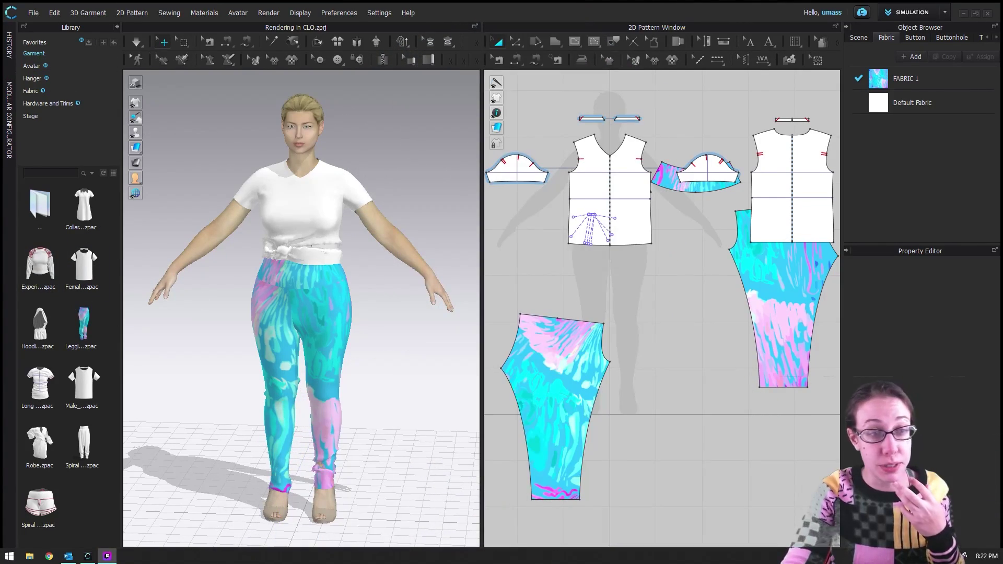
Apply the Female_V1 FV1_04 pose to the avatar and briefly simulate to re-drape the leggings
click(34, 67)
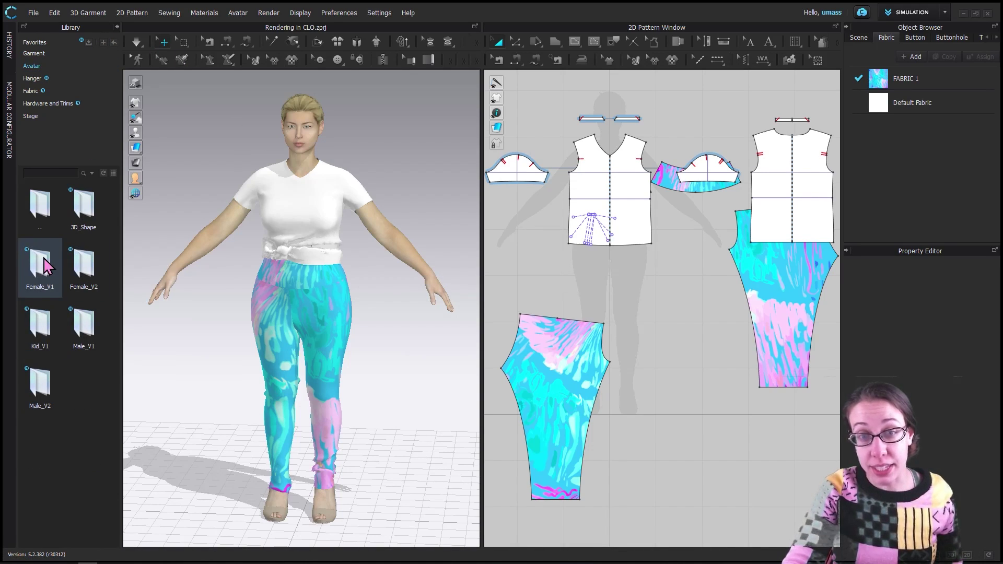
double_click(45, 266)
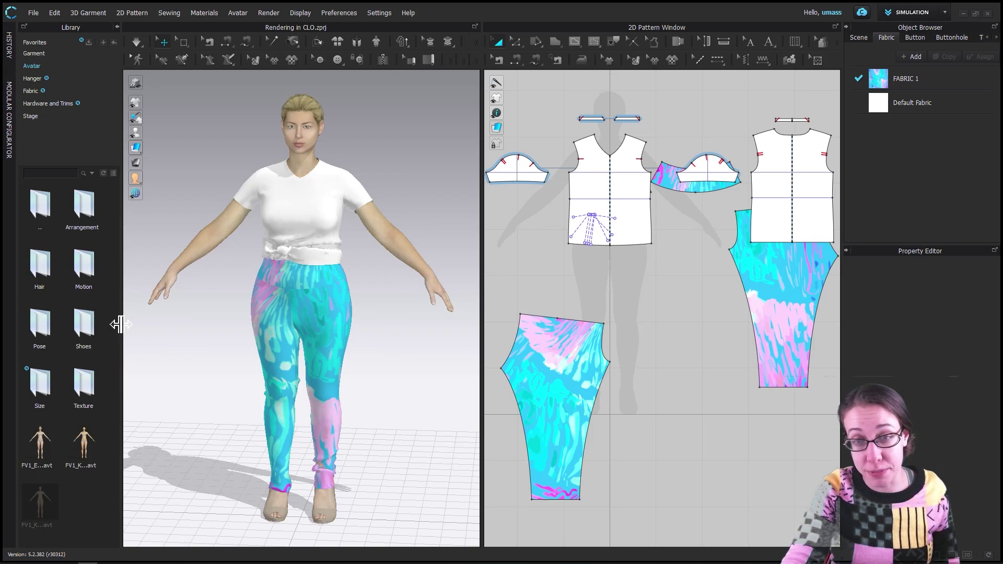
drag(120, 324, 135, 329)
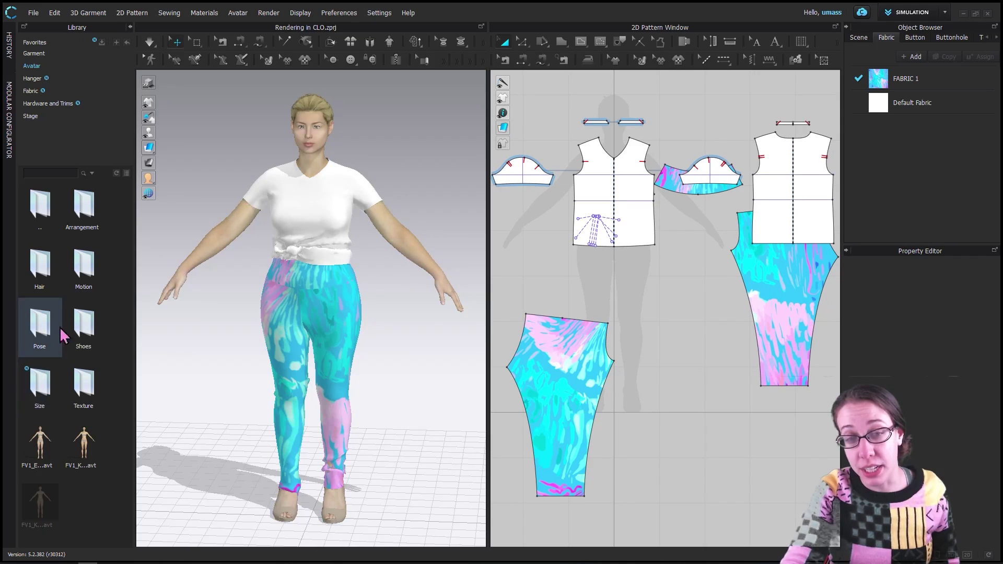
double_click(41, 328)
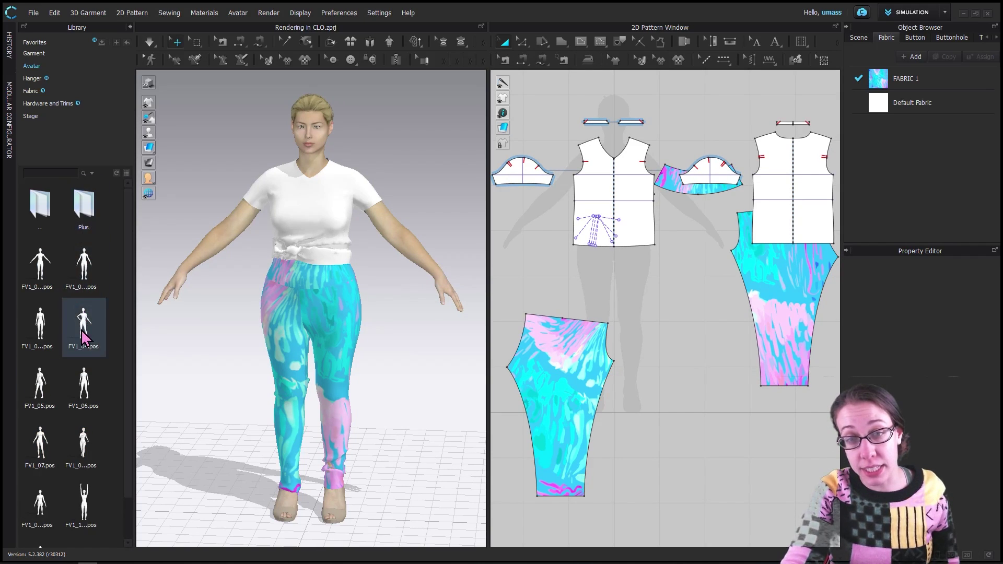
double_click(79, 316)
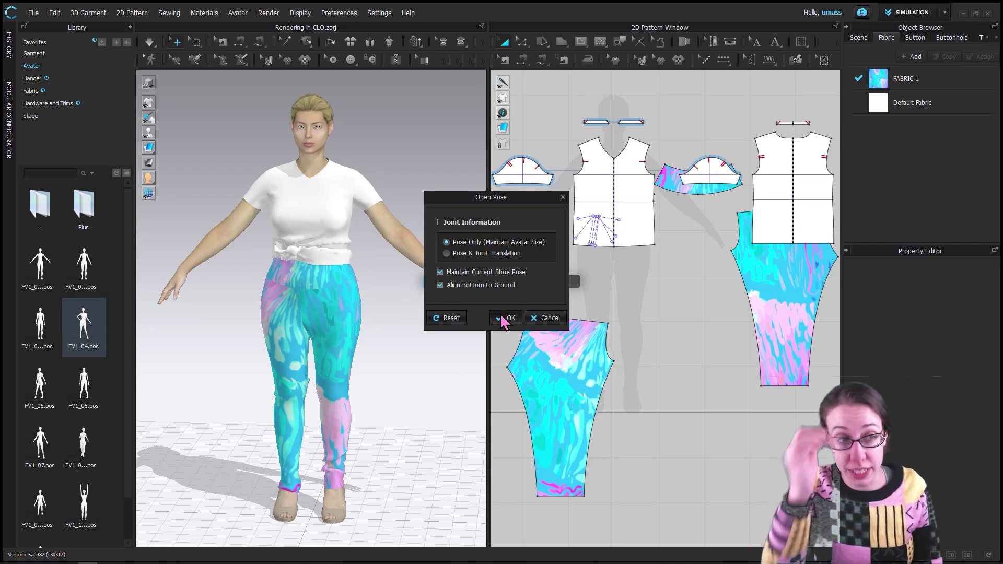
click(502, 319)
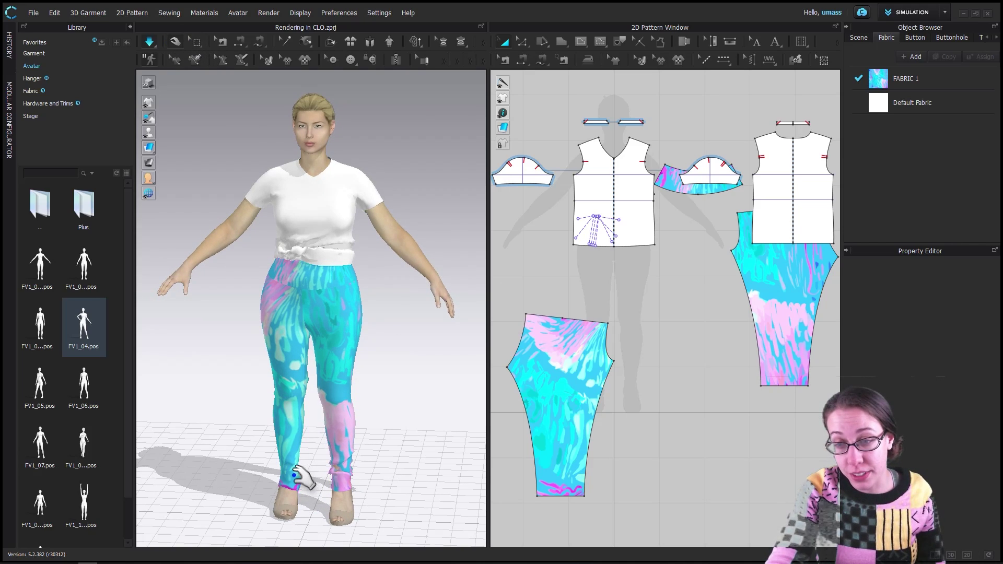
click(302, 441)
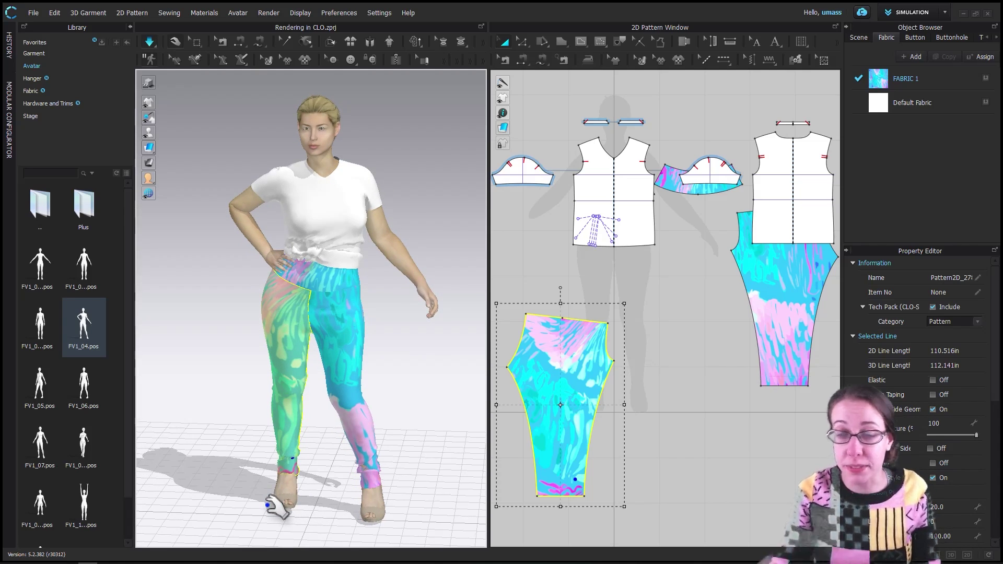
key(space)
Deselect the leggings and take a 3D-window snapshot
click(439, 141)
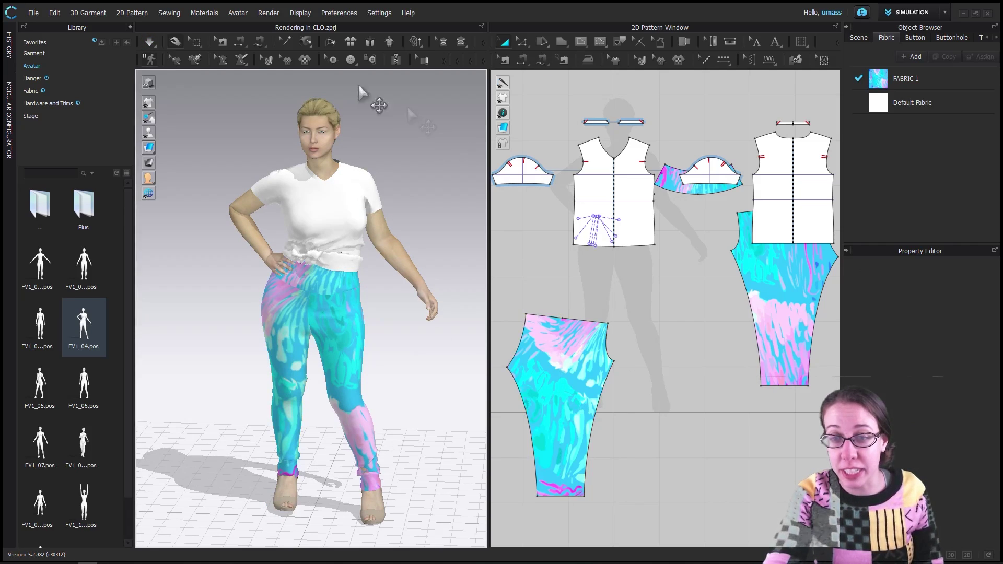
click(34, 13)
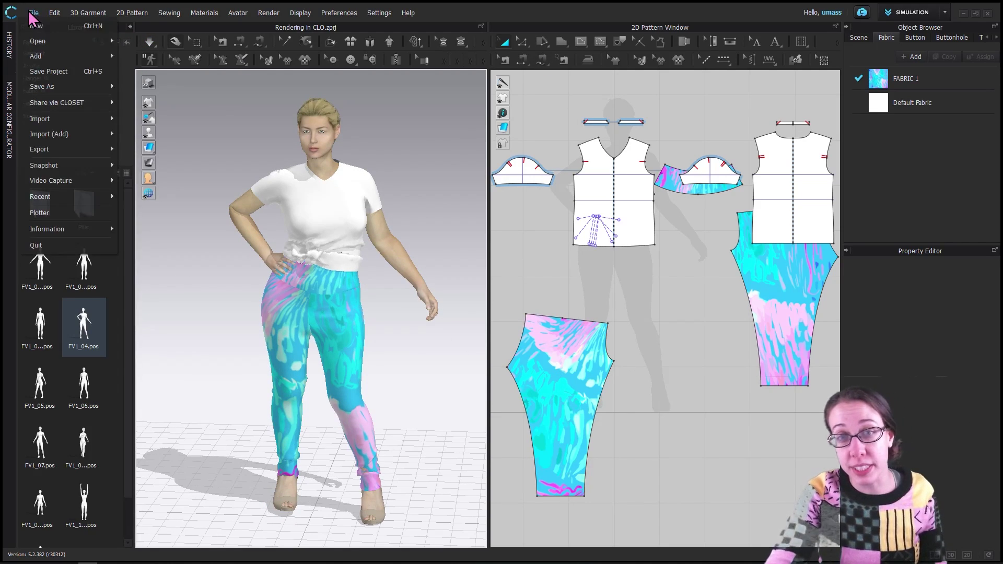
mouse_move(51, 168)
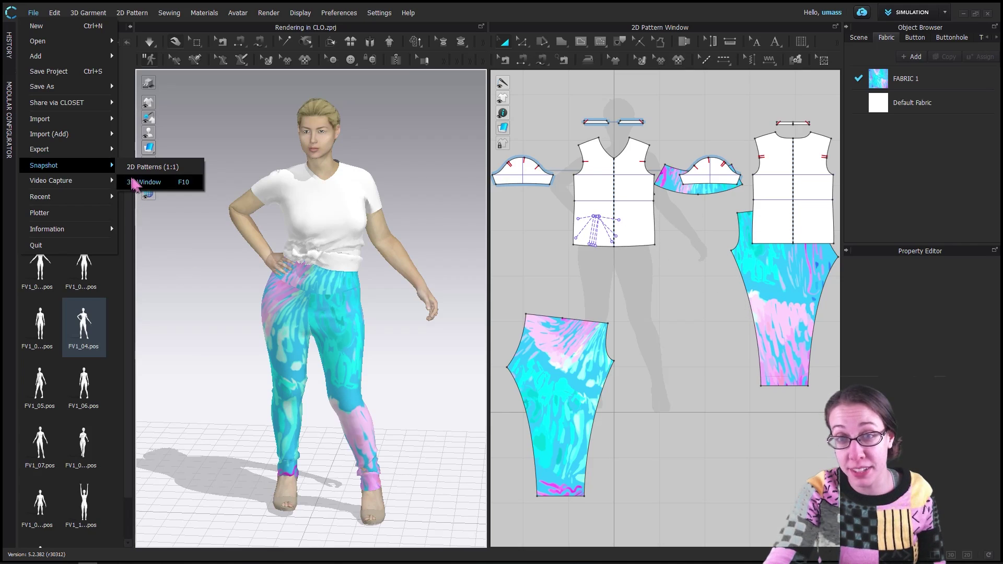
click(148, 183)
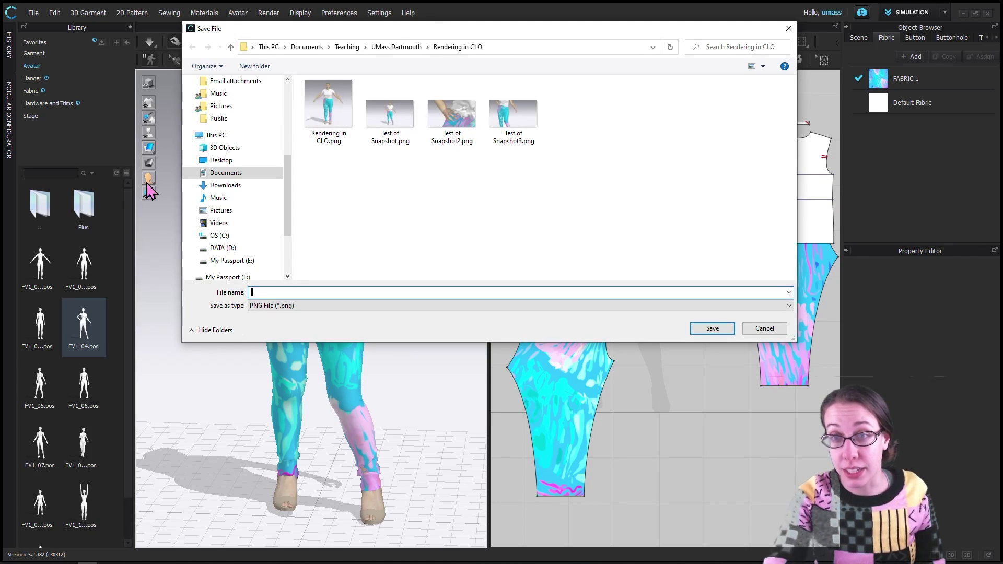
Reuse the Test of Snapshot3.png file name and delete its number
drag(406, 39, 406, 66)
click(511, 149)
triple_click(305, 318)
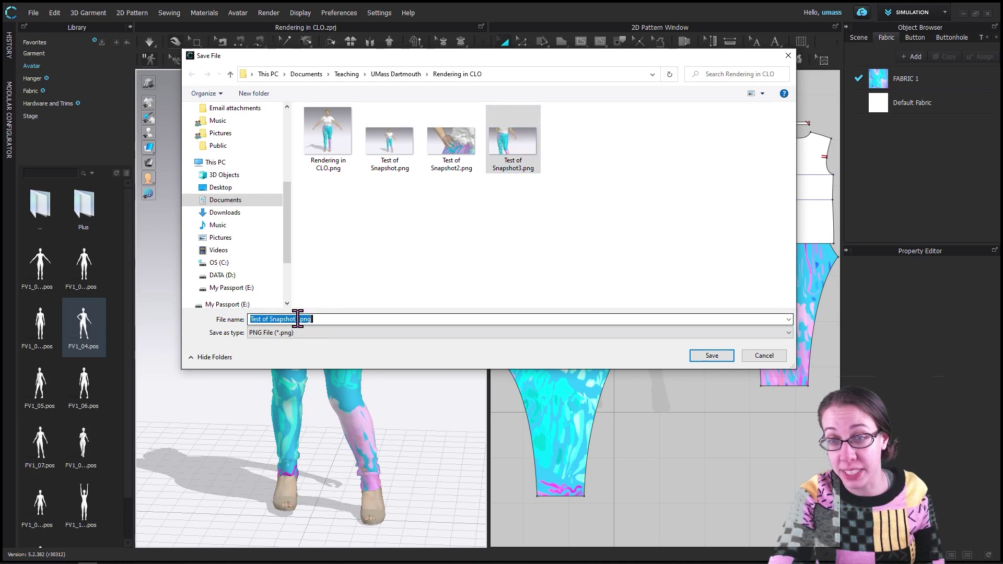
click(313, 318)
click(307, 317)
key(BackSpace)
Save the snapshot as Test of Snapshot4.png, then choose the 1920 x 1080 (16:9) snapshot preset
text(4)
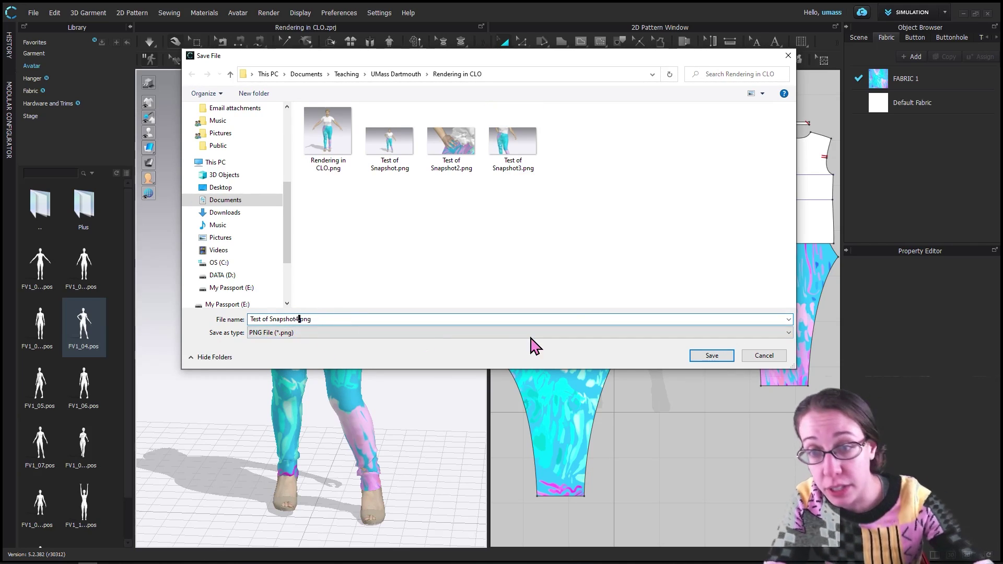
click(712, 356)
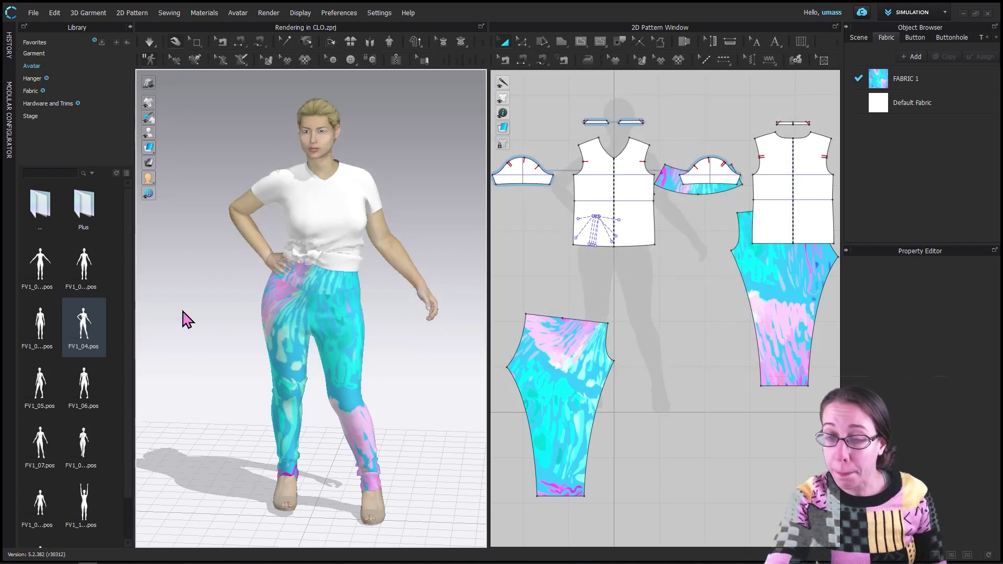
key(F10)
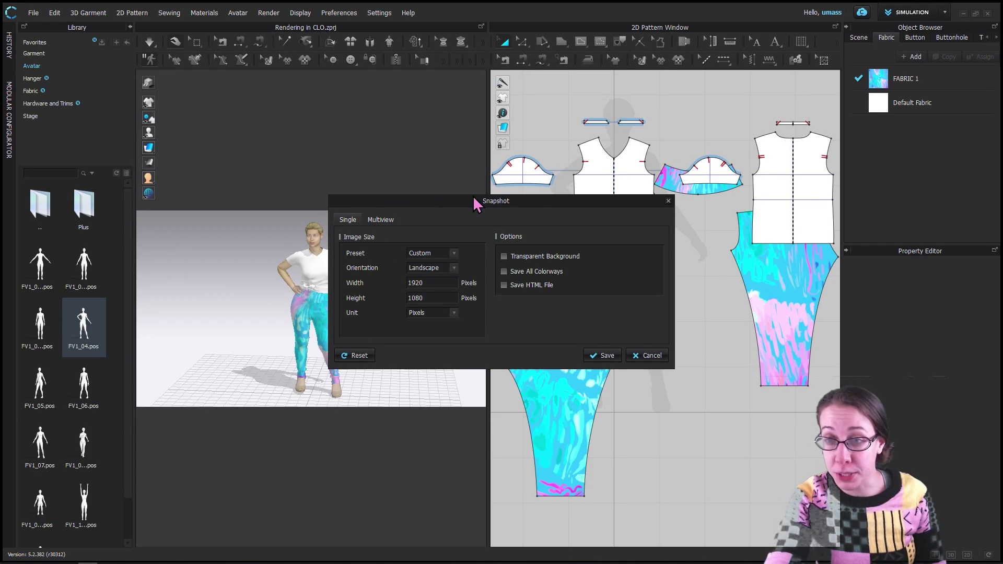
drag(472, 196, 576, 168)
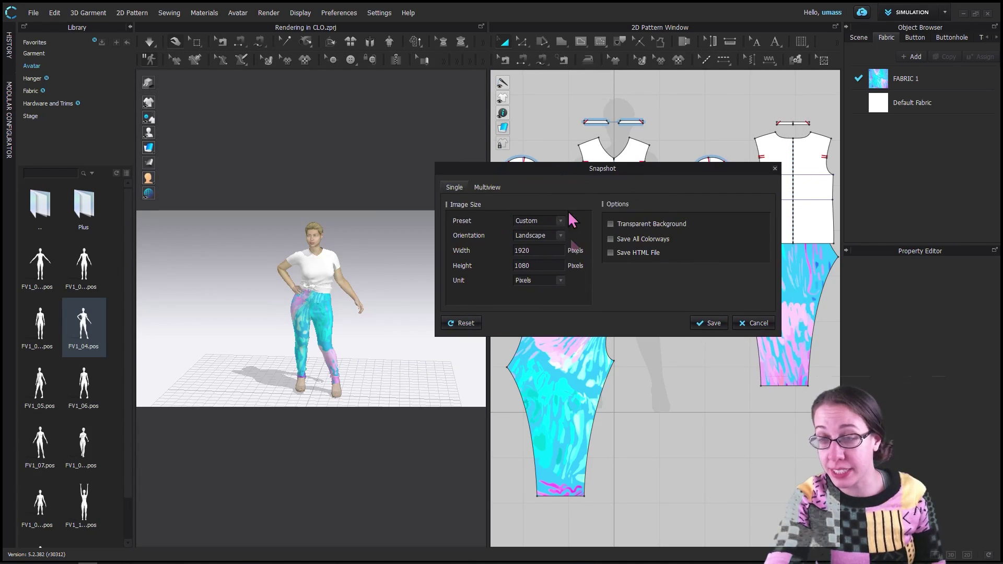
double_click(537, 251)
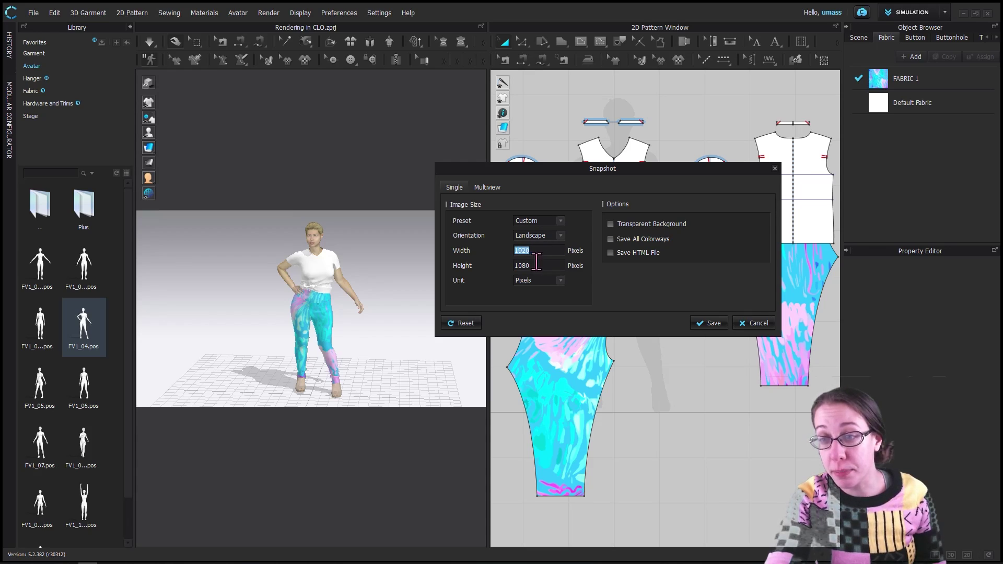
click(559, 221)
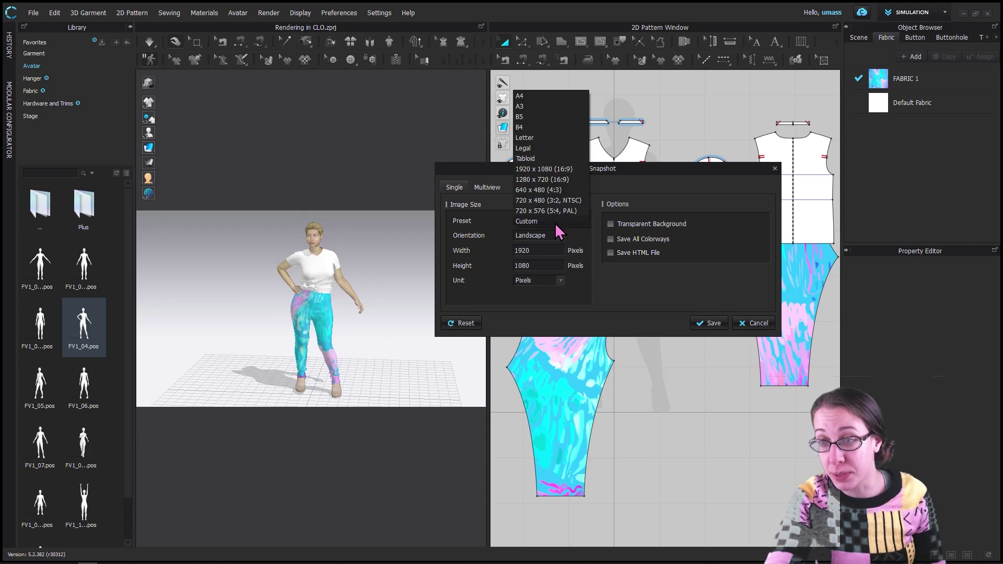
click(547, 169)
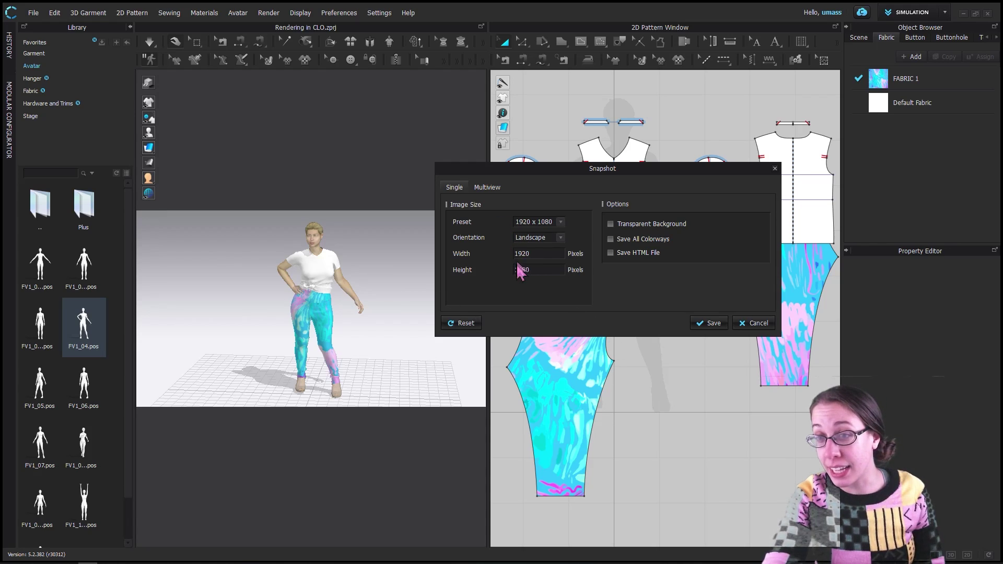
Set the snapshot orientation to Portrait, 1080 x 1920 pixels
click(560, 238)
click(528, 228)
click(562, 240)
click(530, 249)
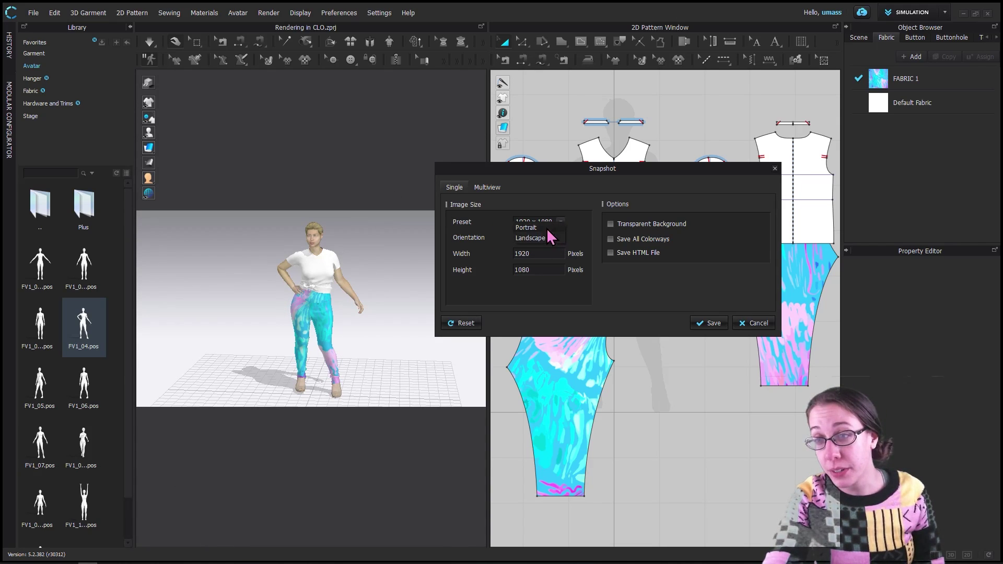
click(560, 238)
click(528, 228)
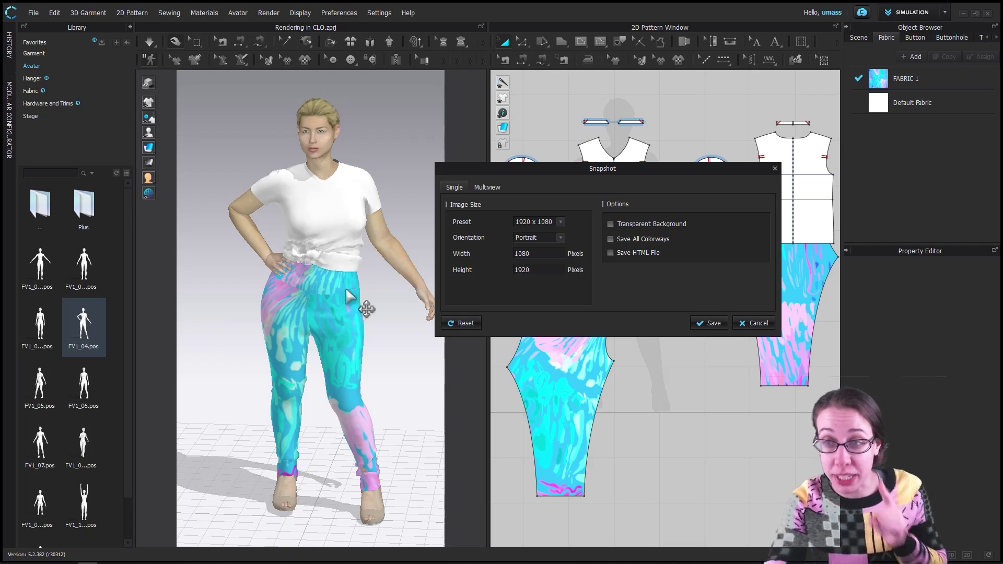
In Multiview, set the preview views, including 3/4 View and 1/4 View
click(491, 187)
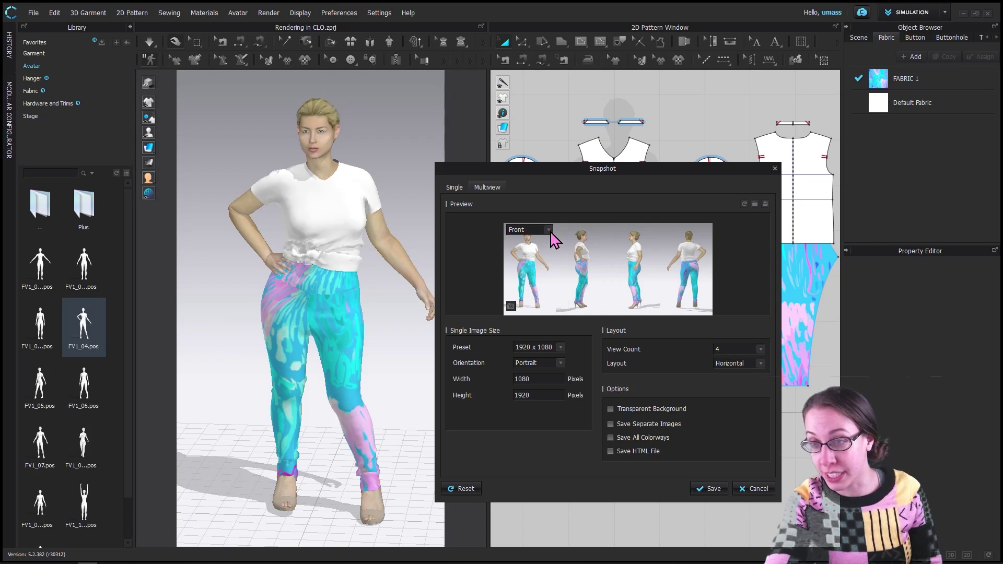
click(548, 230)
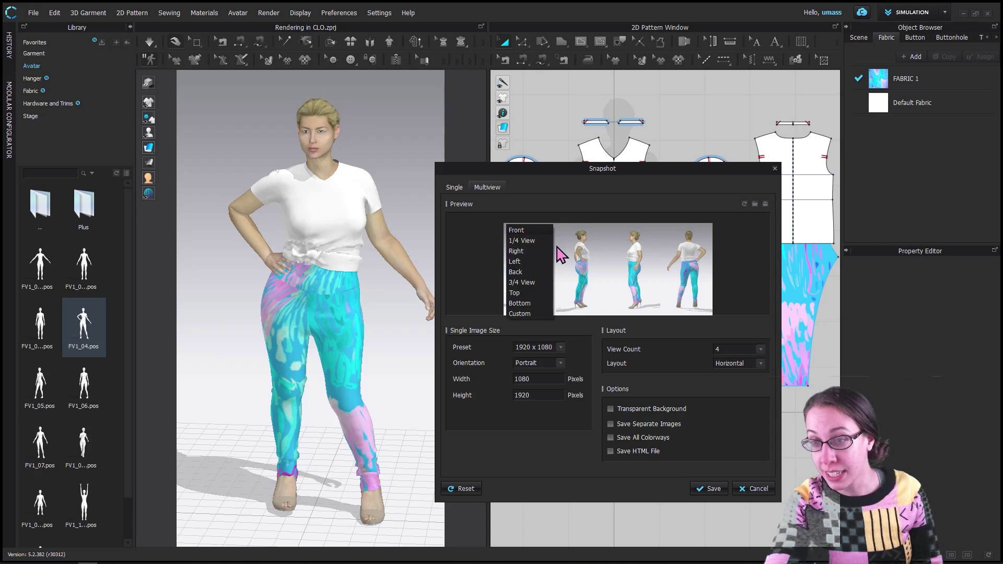
click(522, 282)
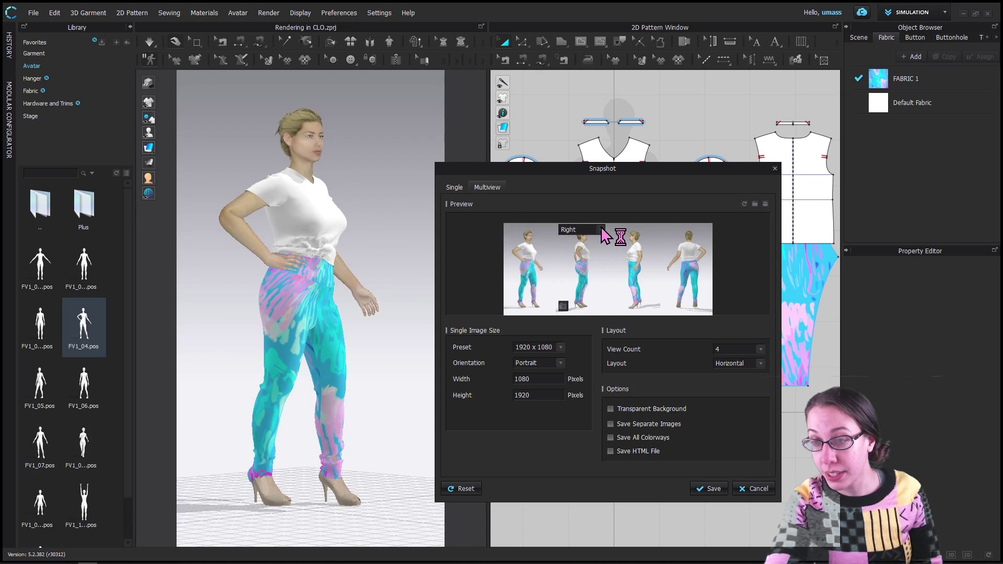
click(601, 230)
click(576, 232)
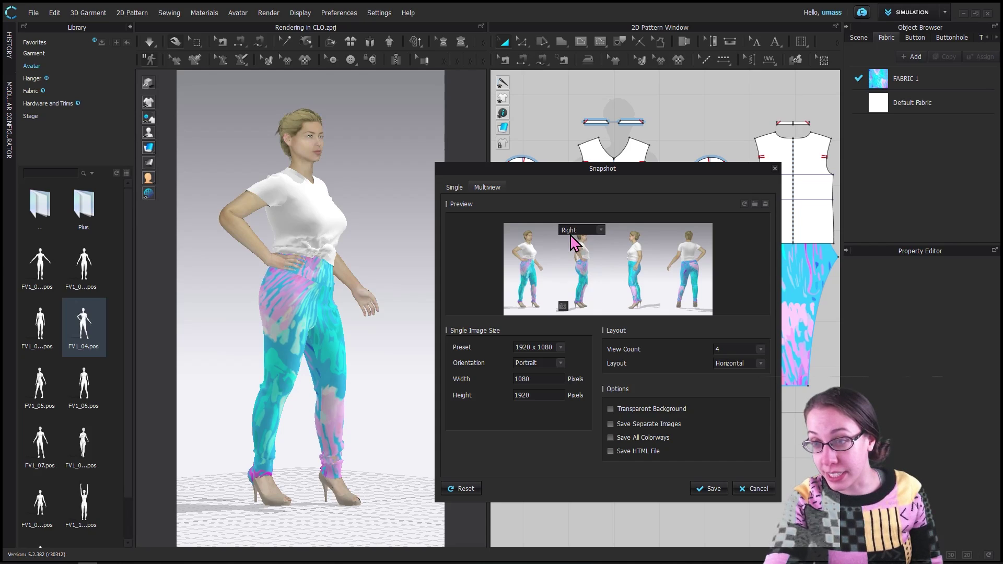
click(651, 232)
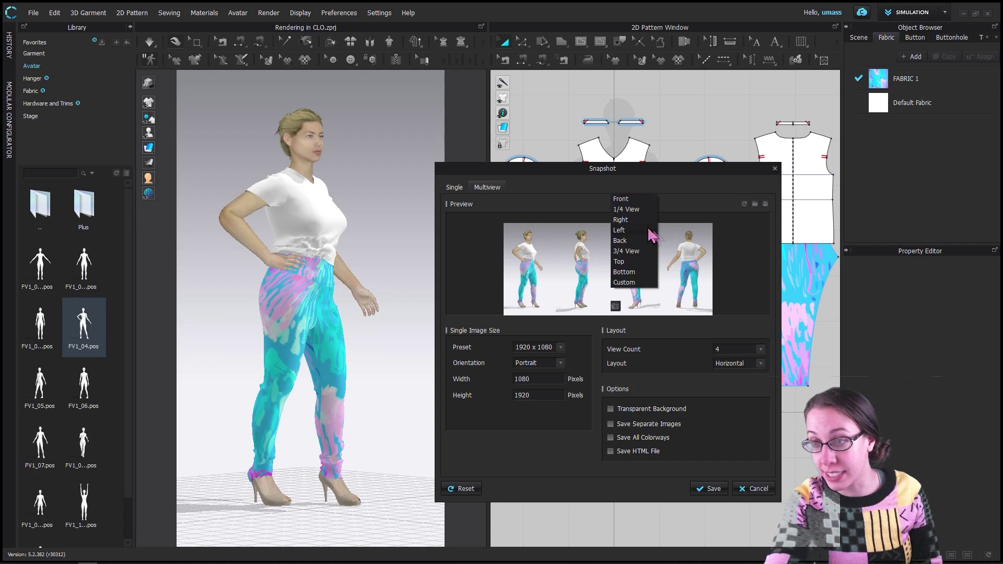
click(631, 210)
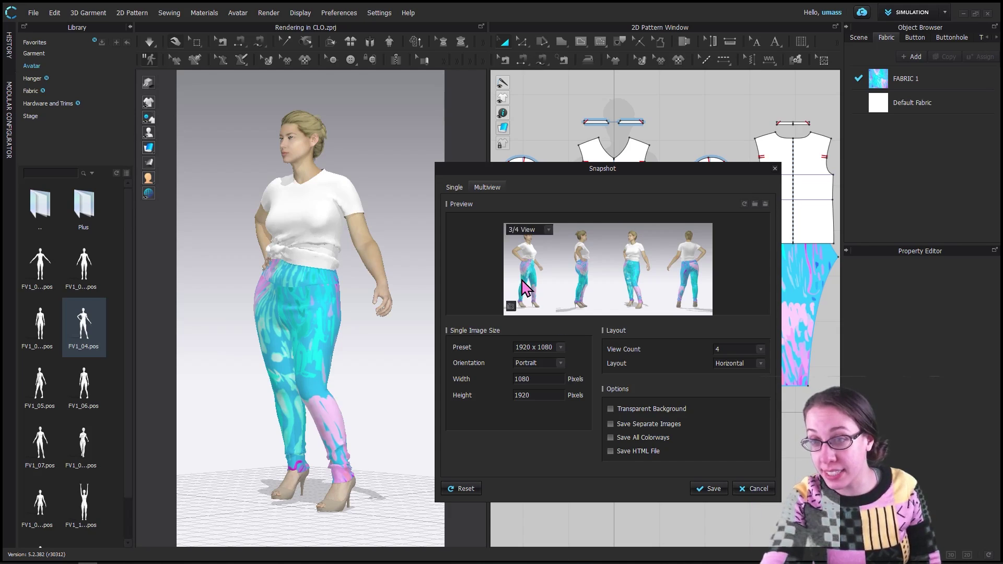
Turn on saving each view separately, switch to Single view, and save the portrait snapshot
click(454, 188)
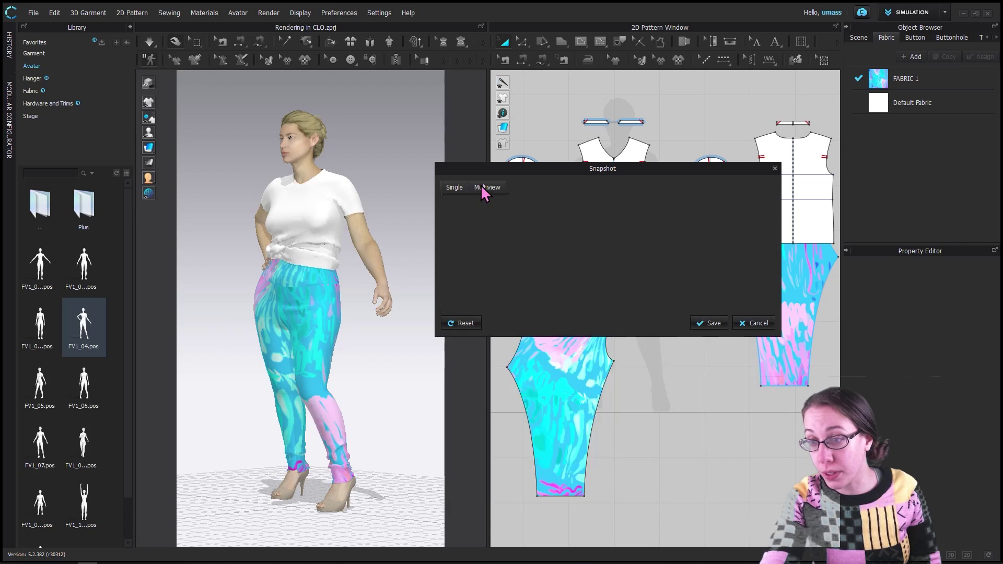
click(487, 187)
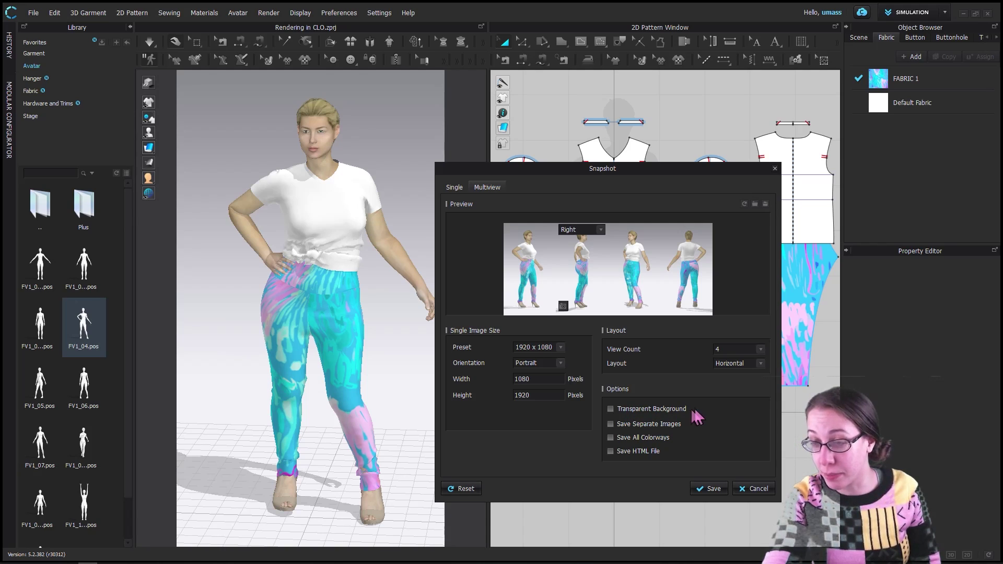
click(624, 424)
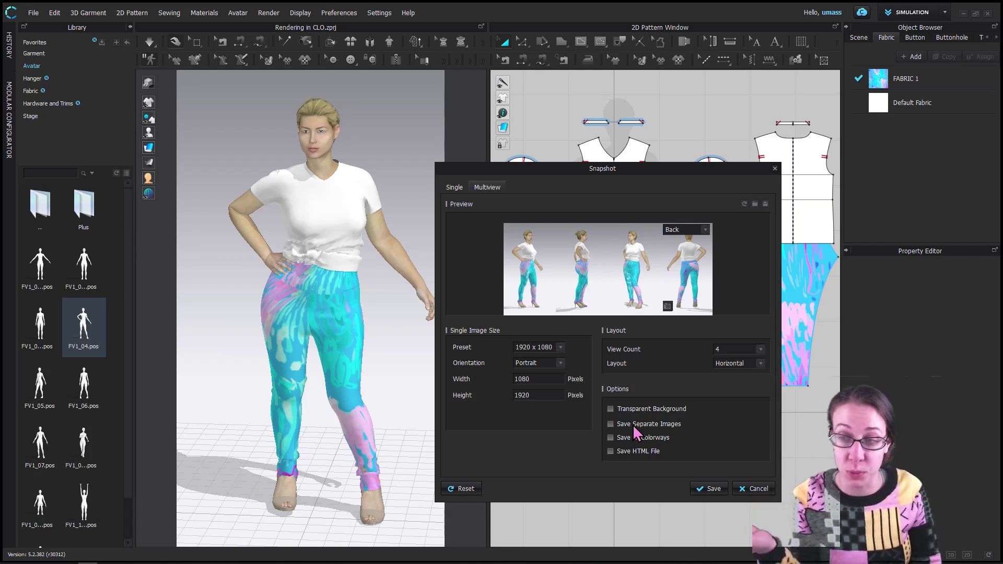
click(454, 187)
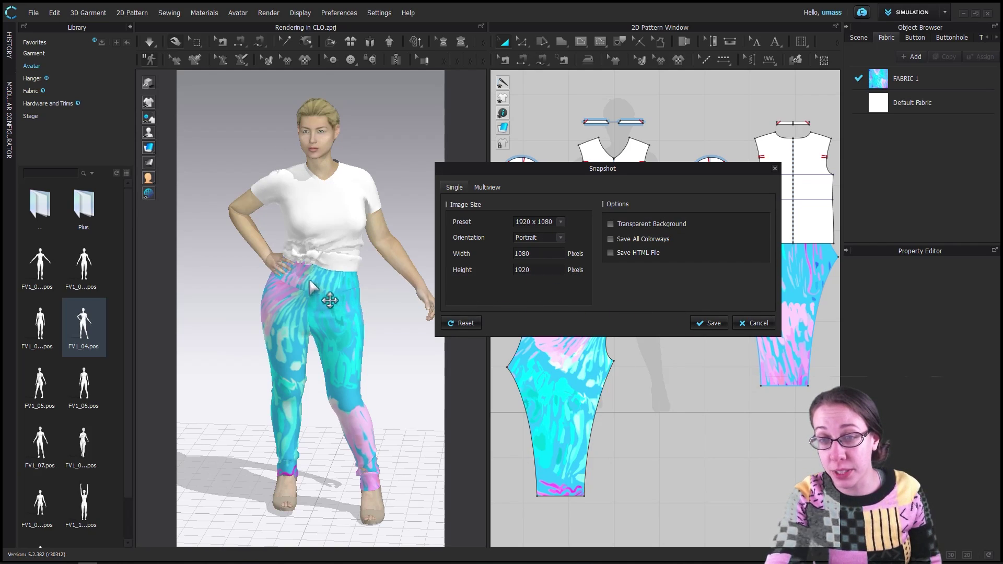
click(710, 325)
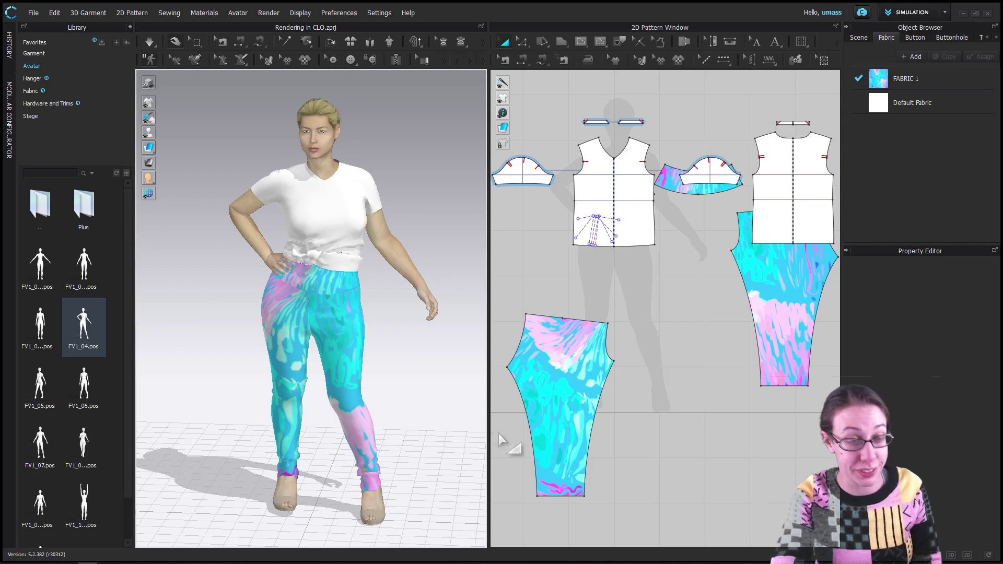
Open the saved Test of Snapshot4.png in the Photos app
mouse_move(964, 562)
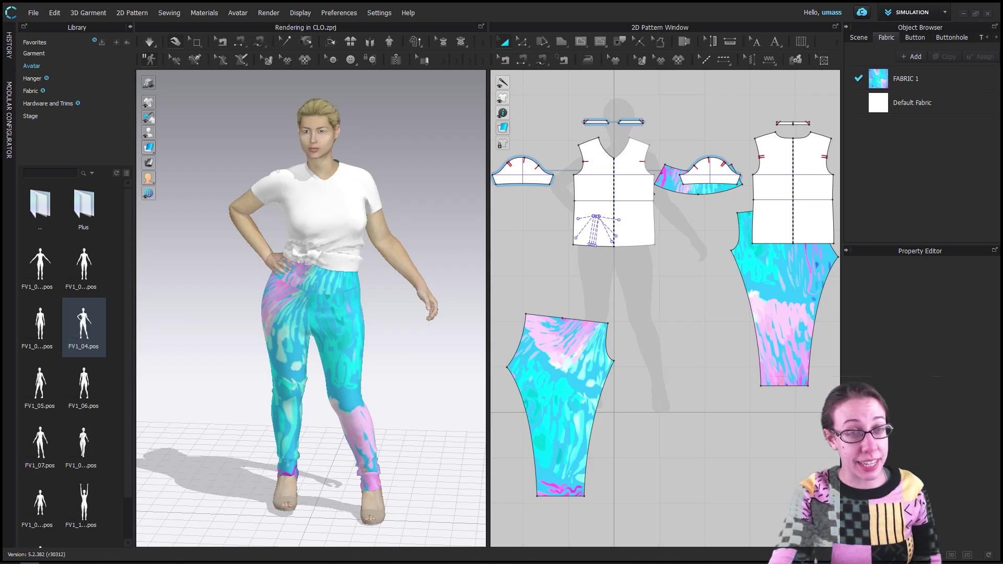
key(F6)
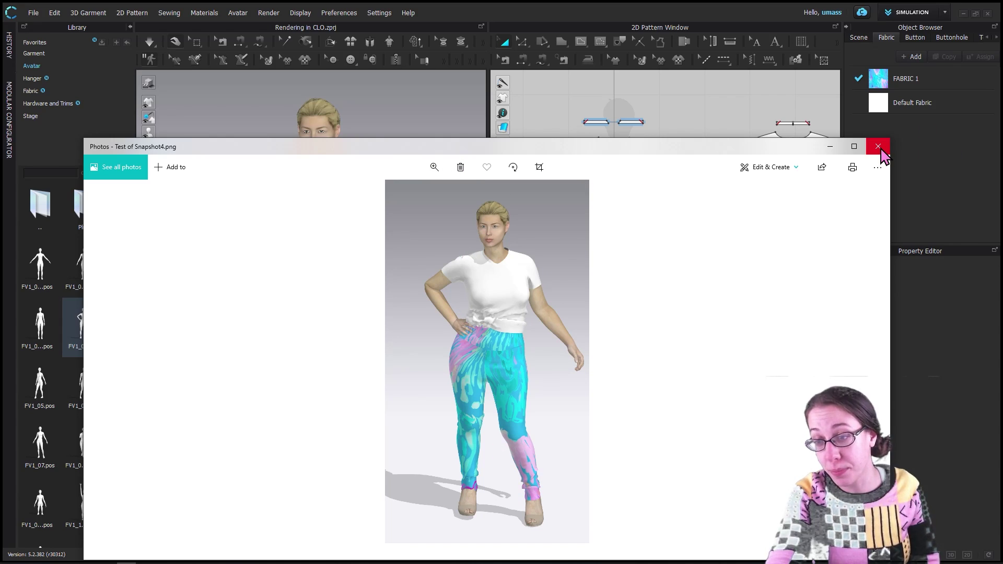
Zoom the photo to maximum to inspect the leggings, reposition the window, then close Photos
click(436, 175)
drag(400, 194, 564, 214)
drag(710, 332, 730, 472)
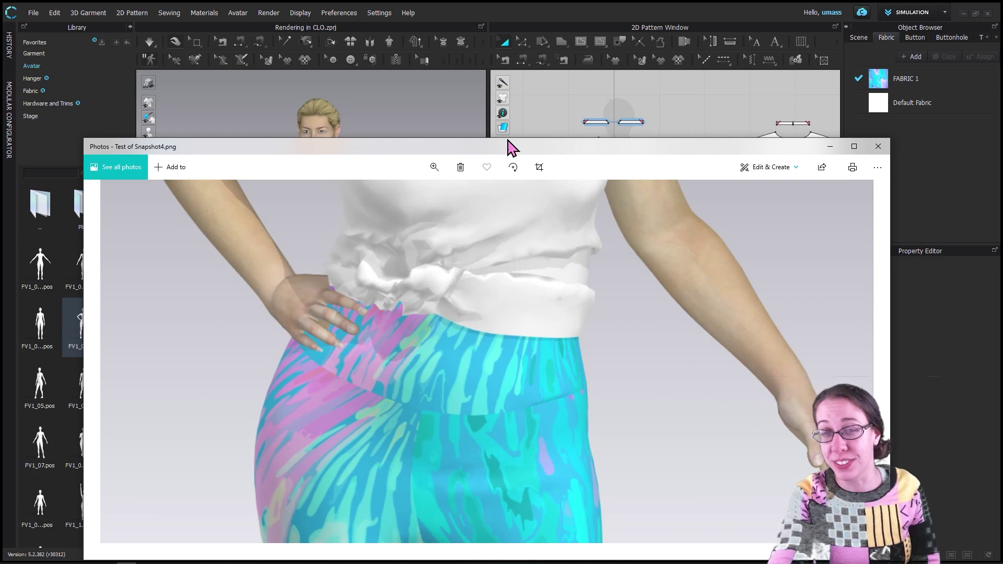
drag(509, 149, 448, 149)
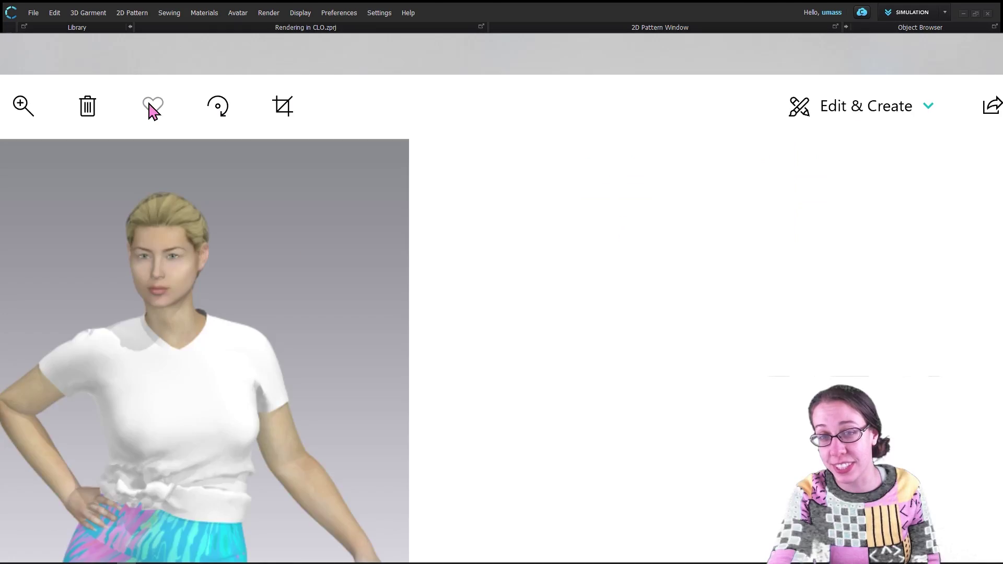
drag(398, 86, 486, 124)
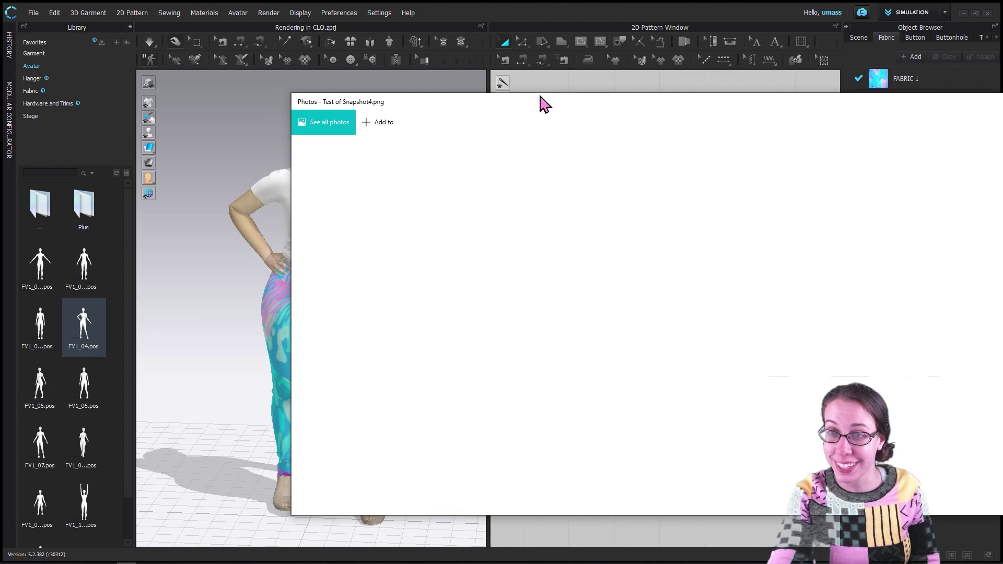
drag(375, 106, 518, 96)
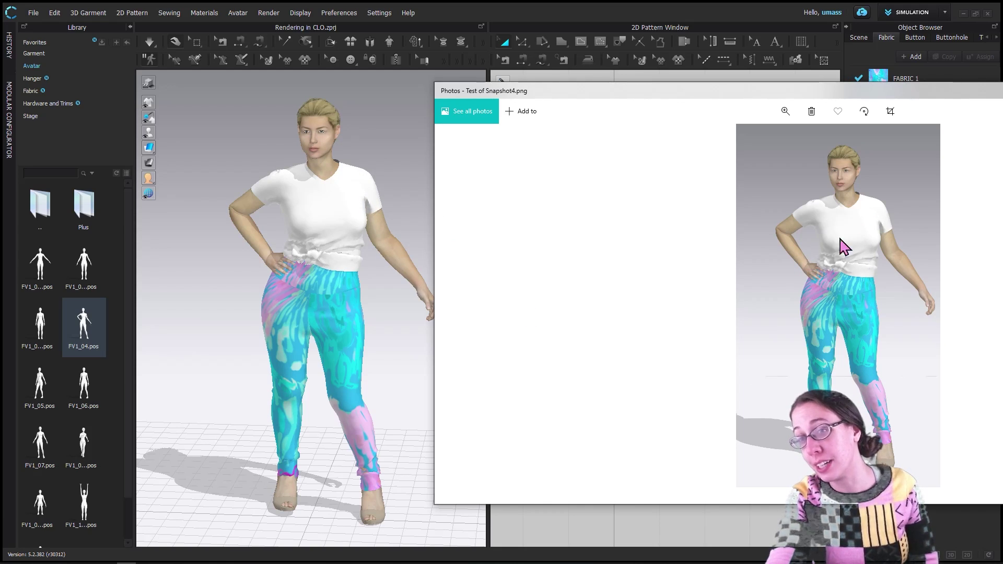
drag(618, 92, 287, 110)
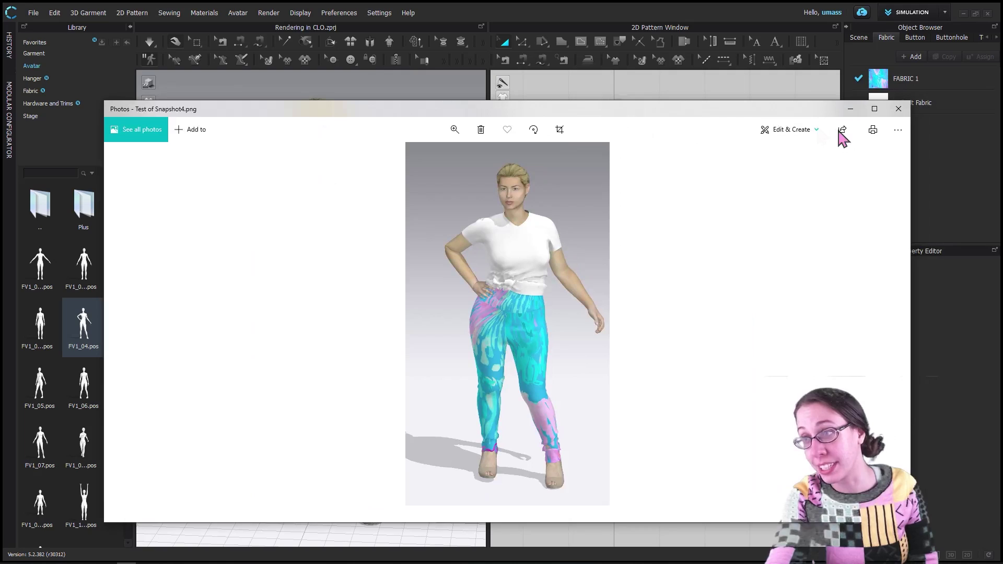
click(898, 110)
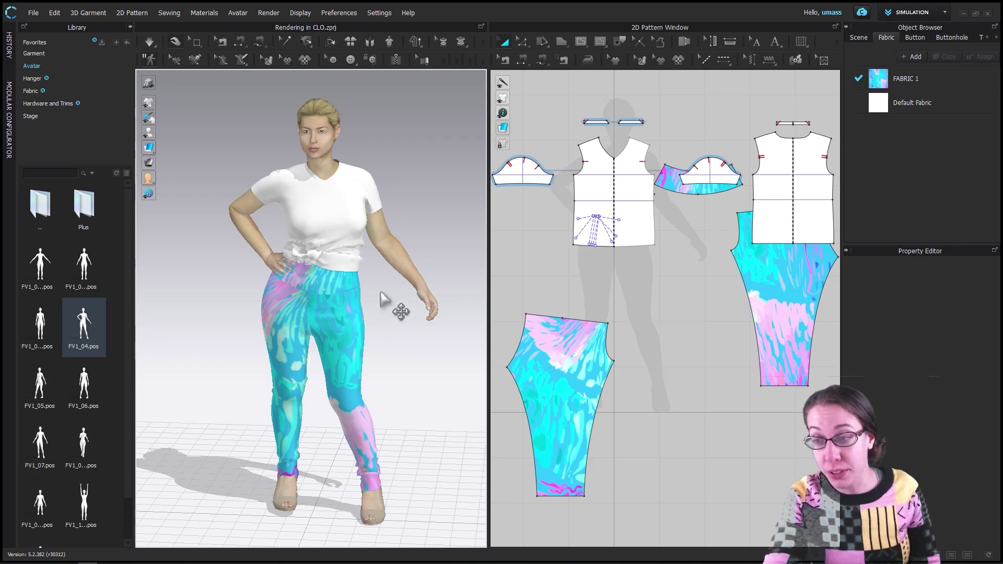
Select all pattern pieces and set their Particle Distance to 10
scroll(662, 314, down, 3)
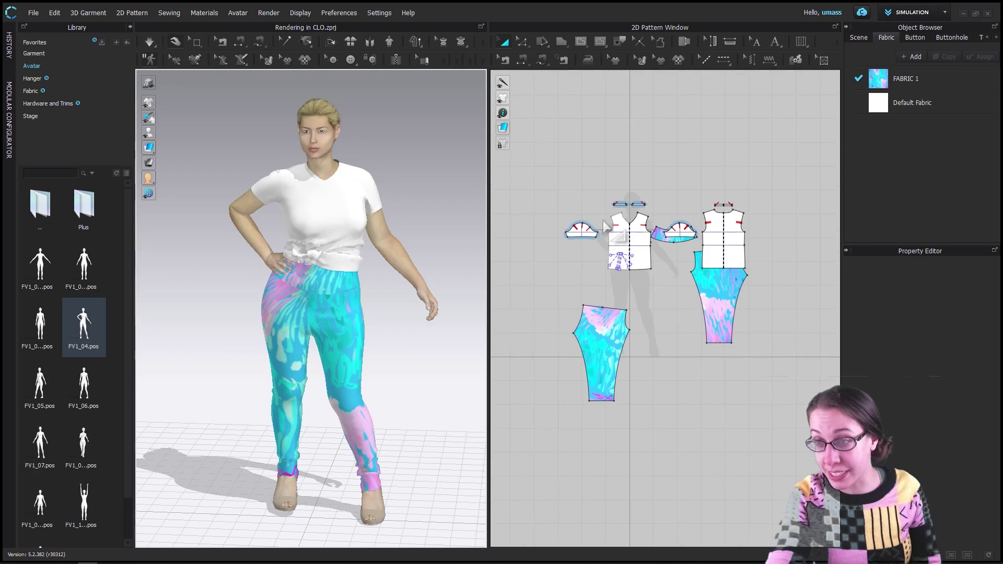
drag(537, 151, 782, 437)
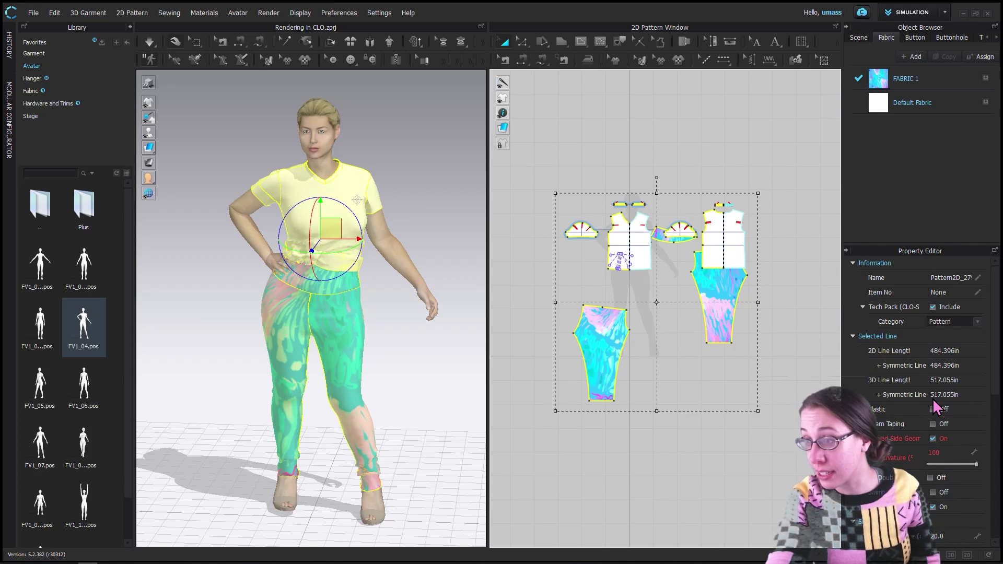
scroll(933, 398, down, 3)
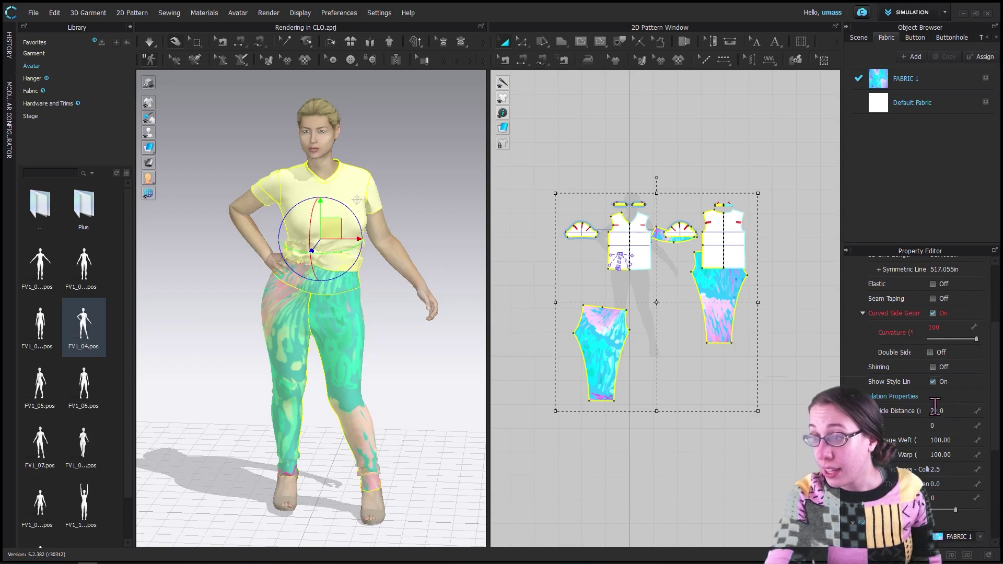
double_click(947, 411)
key(ctrl+a)
text(10)
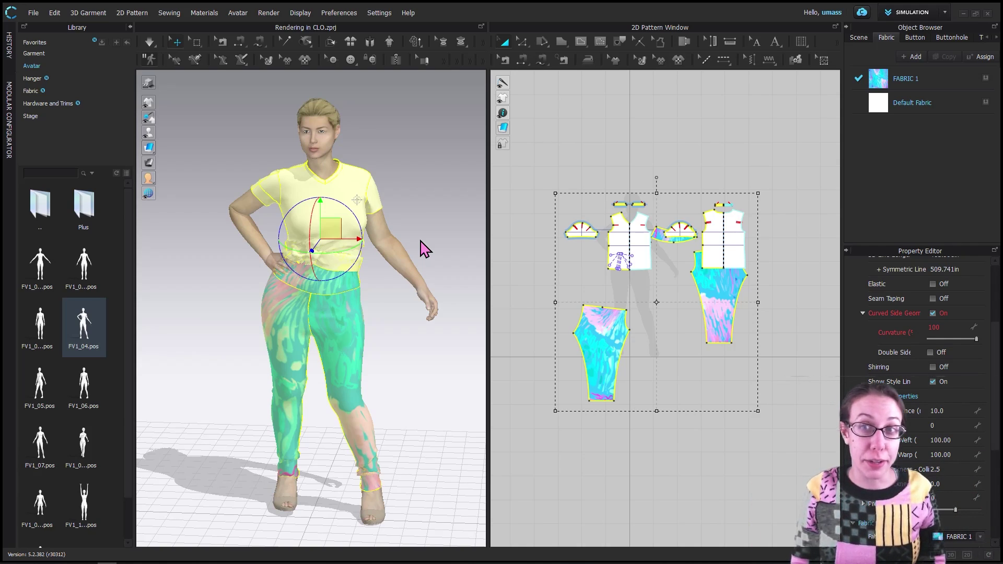
click(425, 250)
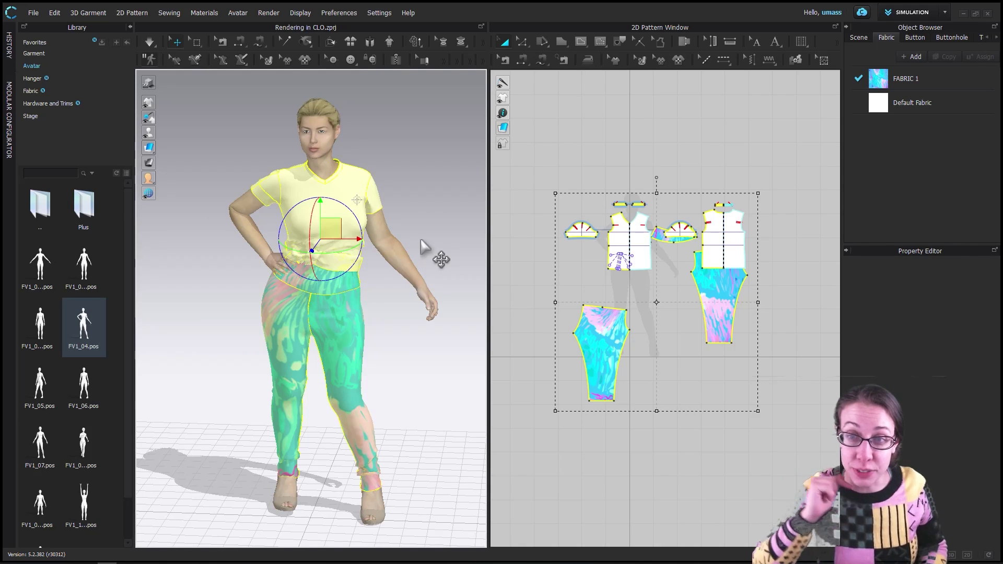
Switch the workspace to ANIMATION mode and accept the Animation (Stable) quality notice
click(425, 249)
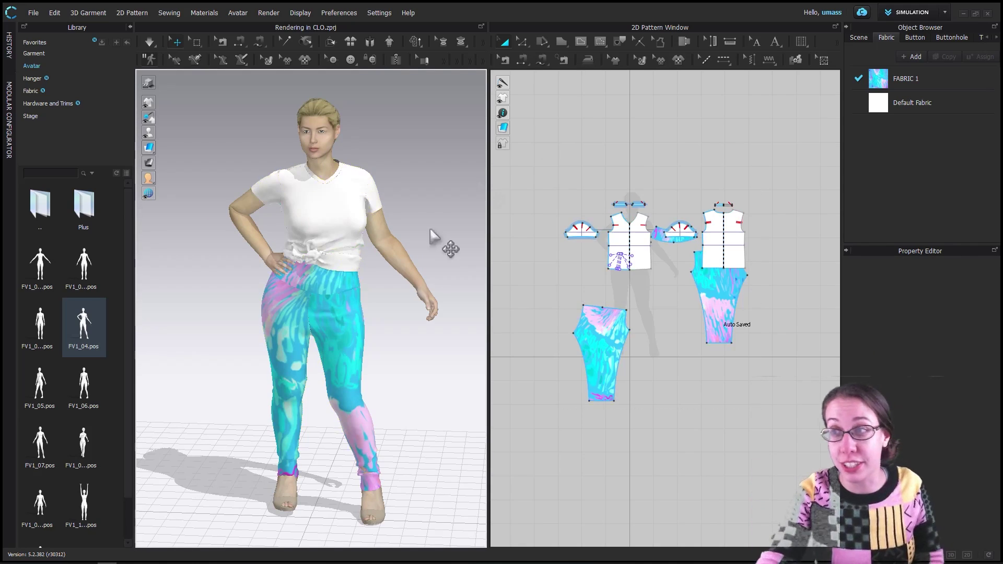
click(930, 15)
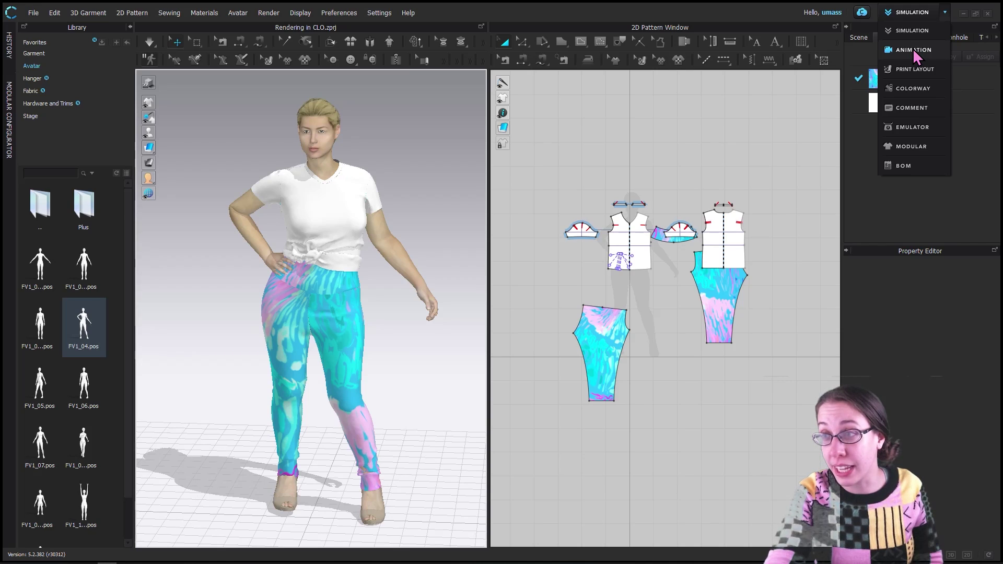
click(913, 50)
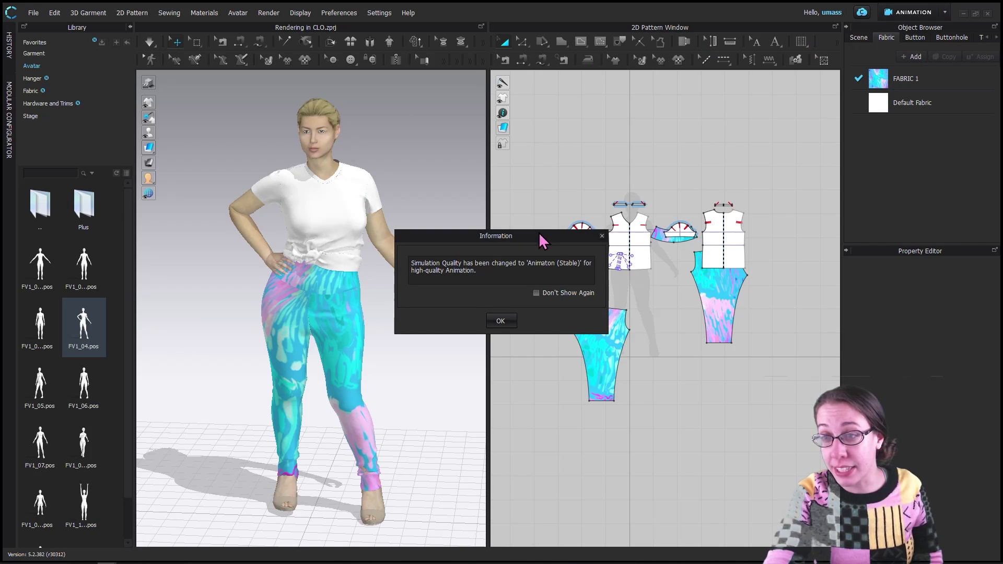
drag(535, 230, 538, 202)
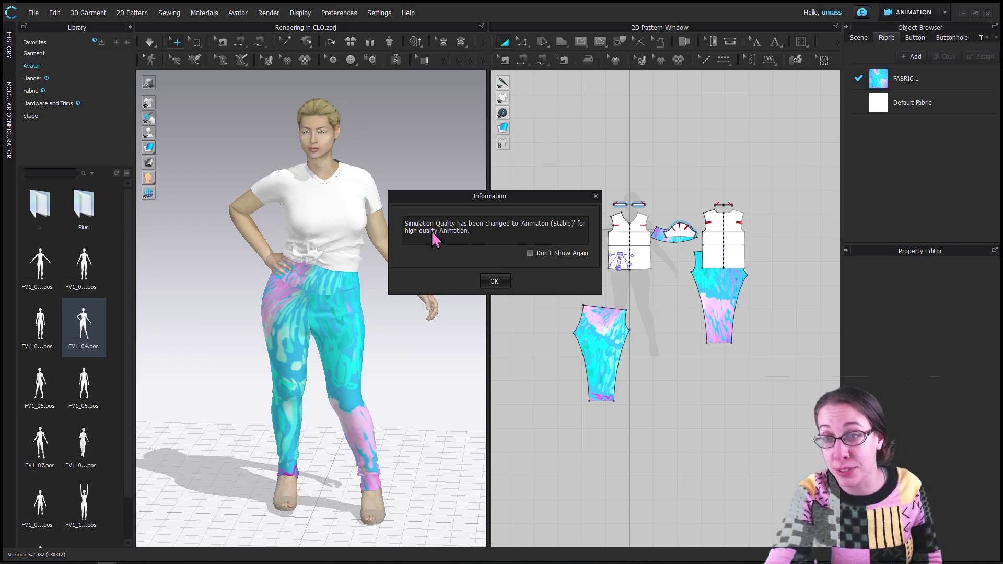
click(494, 282)
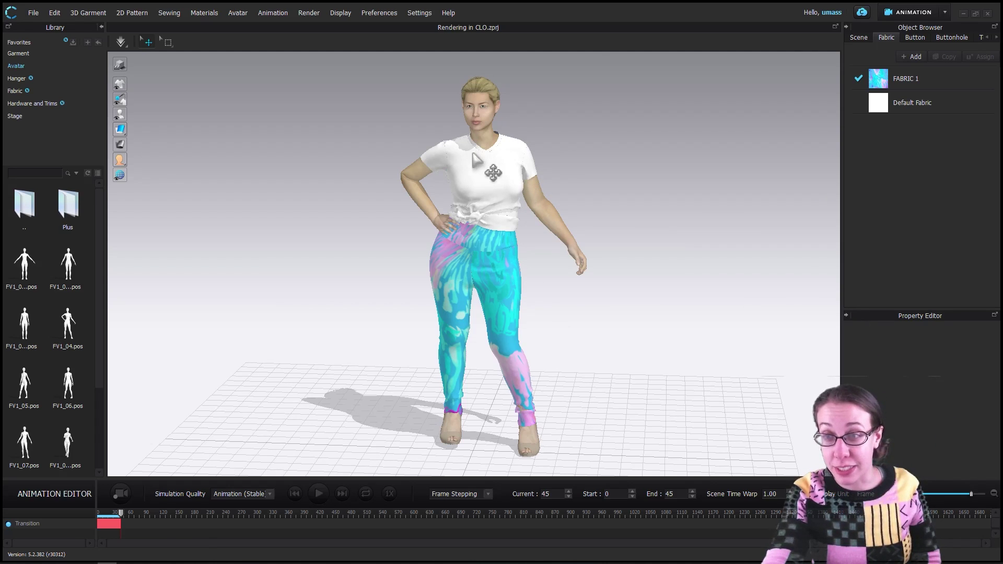
Scrub the animation timeline between frame 0 and about frame 79
click(511, 299)
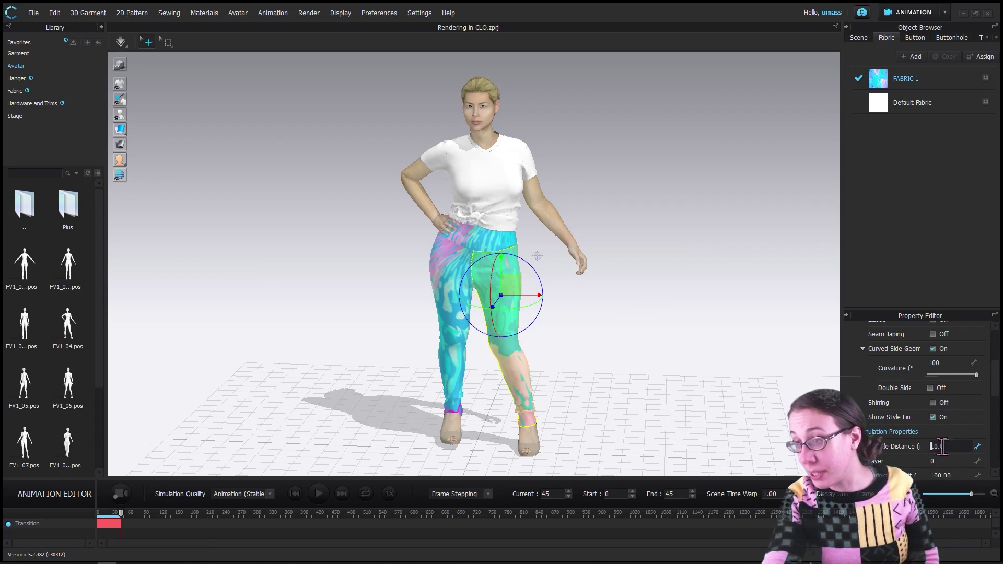
click(679, 245)
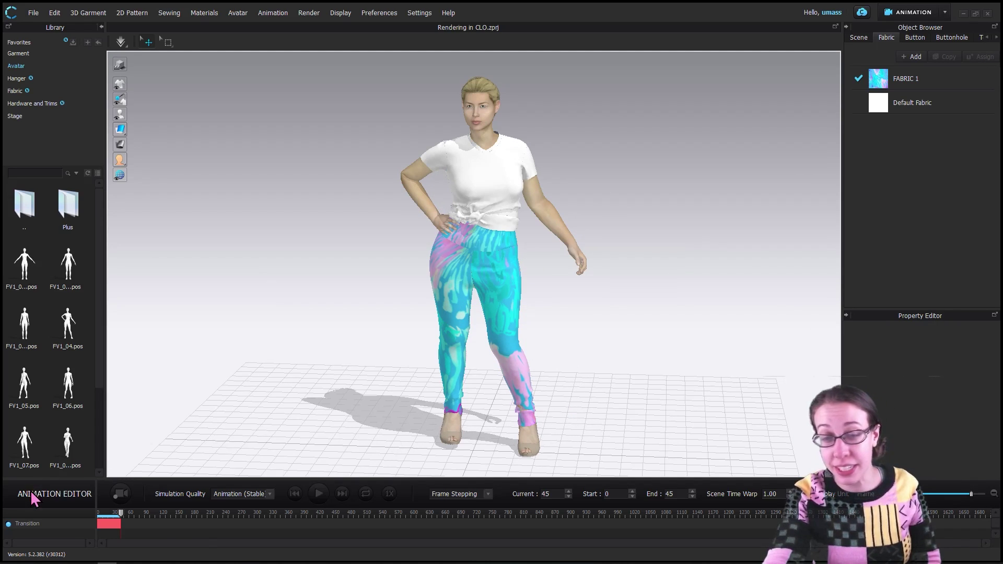
drag(122, 517, 96, 524)
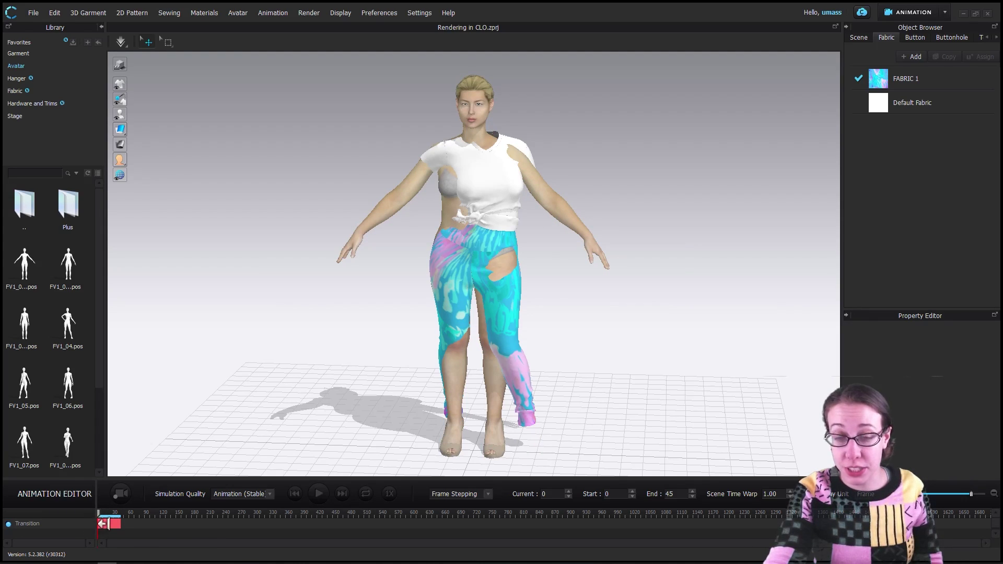
click(139, 517)
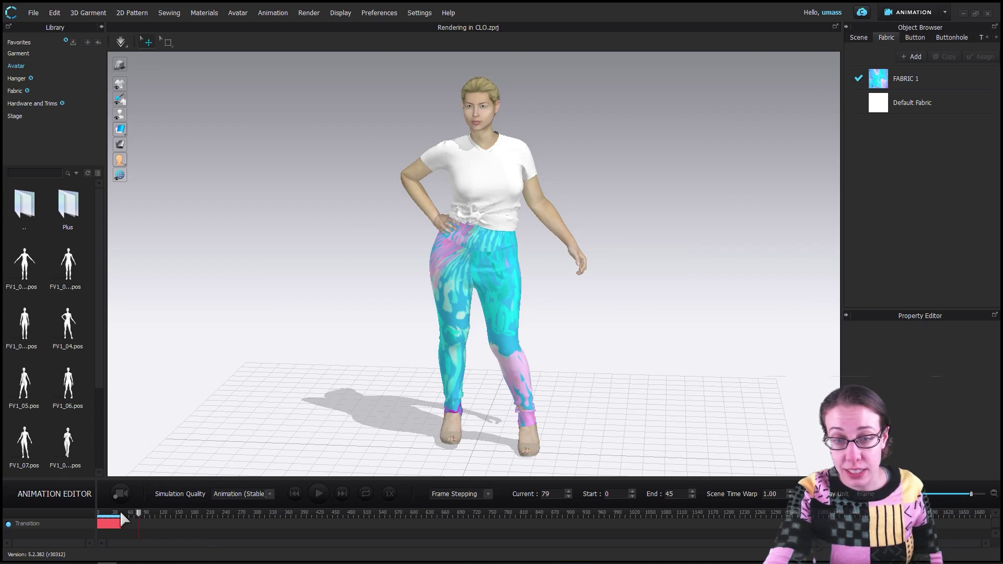
click(121, 517)
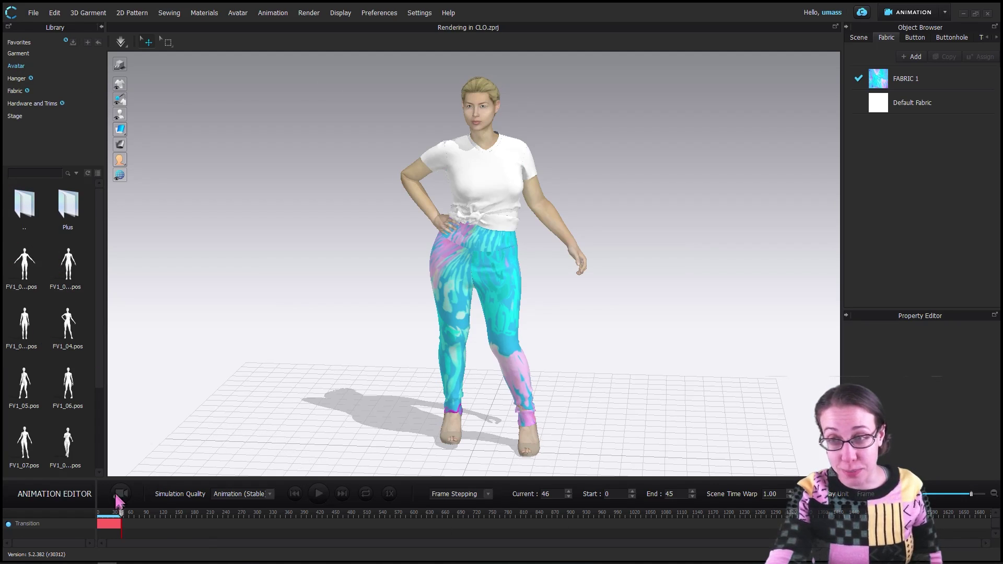
Go up to the Avatar library folder and delete the Transition track
double_click(24, 211)
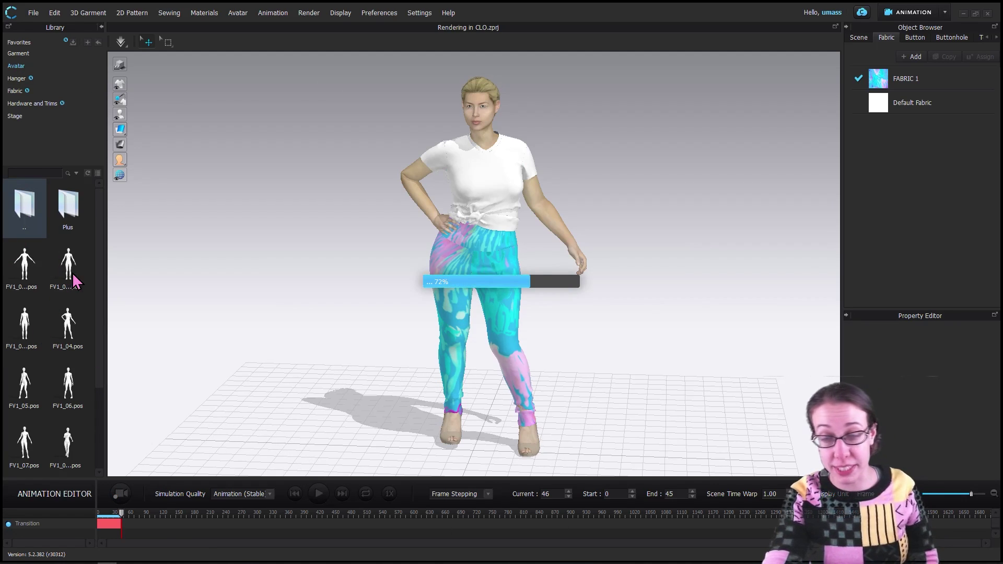
click(112, 531)
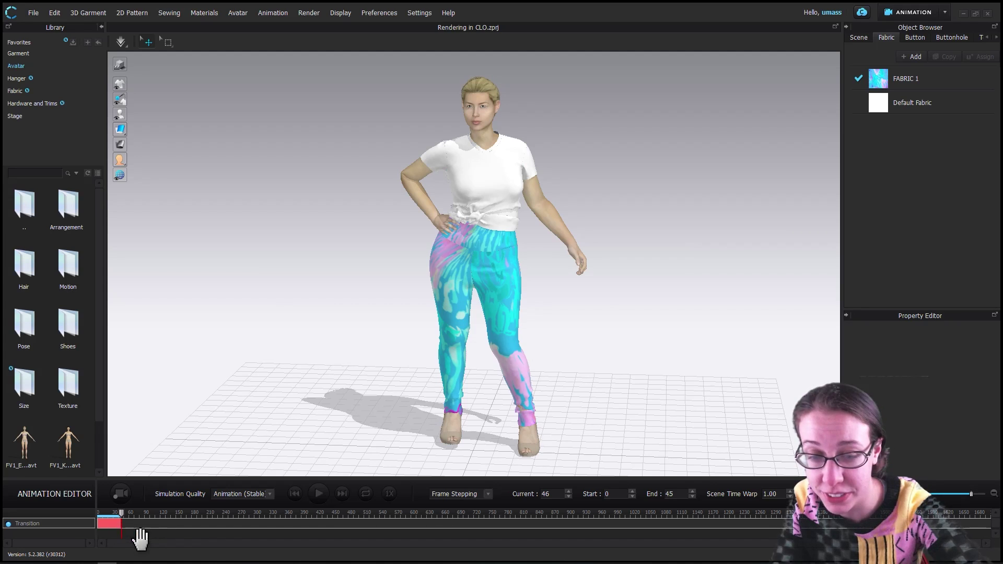
key(Delete)
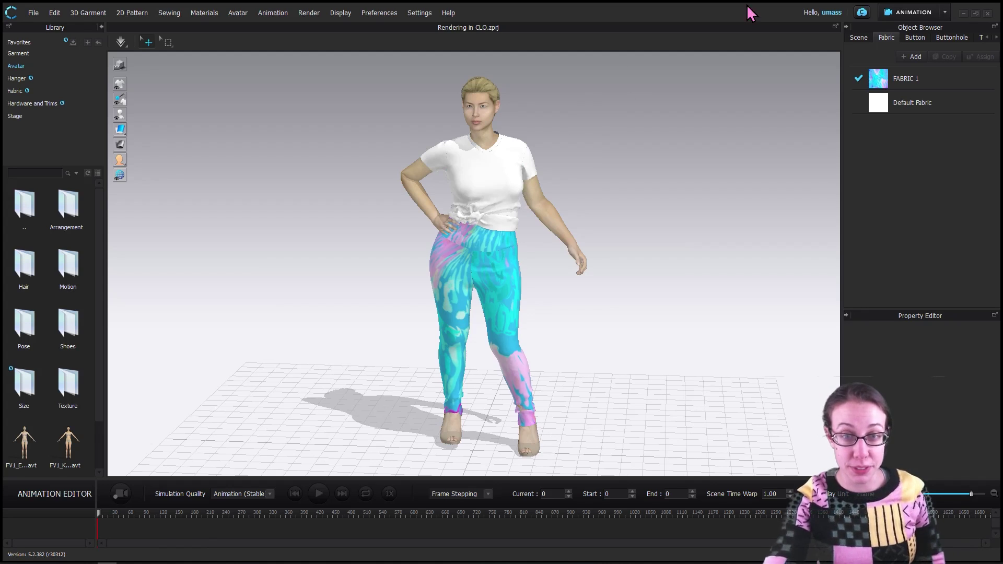
Load FV1_02_A_Hand_on_Waist.mtn from Avatar > Motion and confirm moving to the start position
double_click(66, 264)
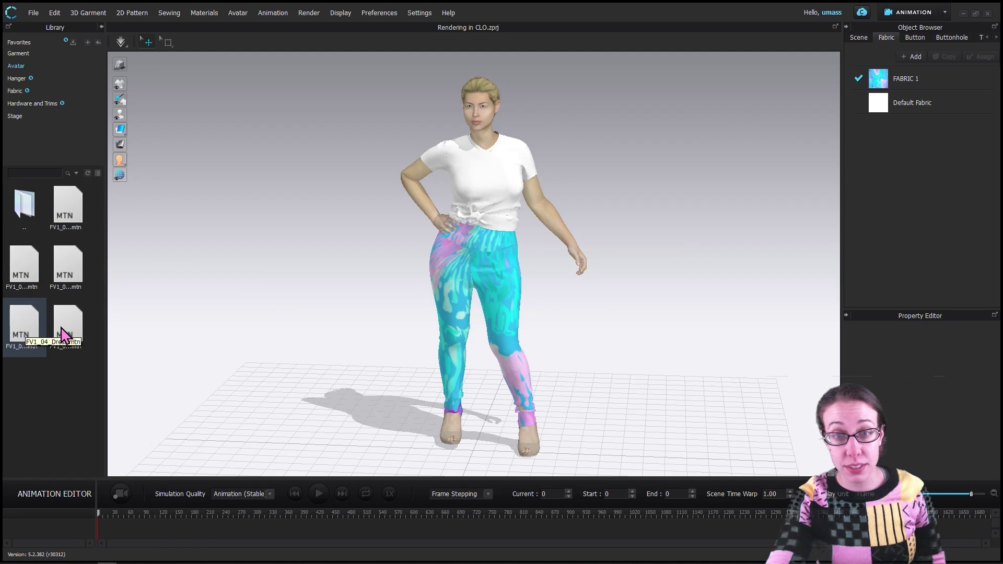
double_click(23, 206)
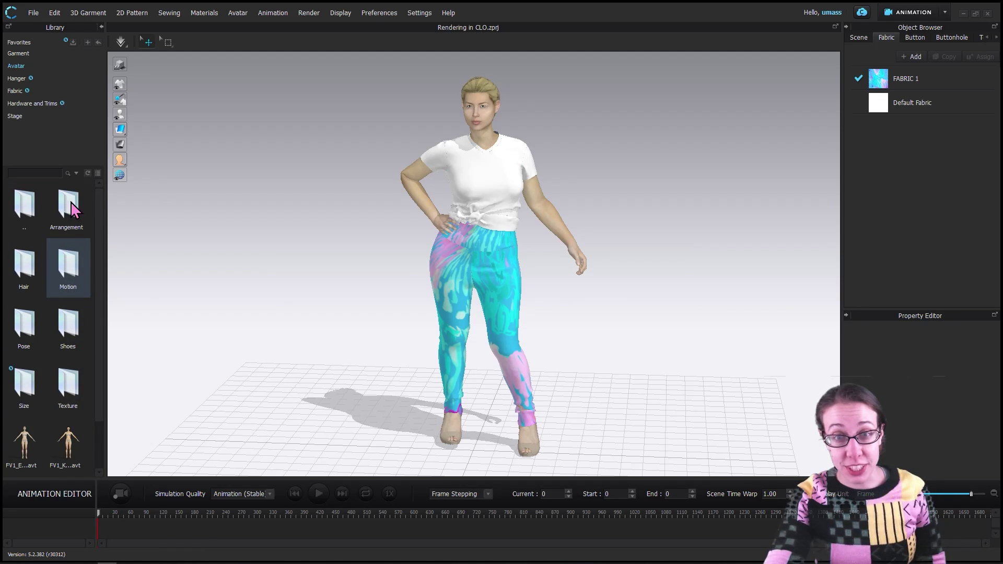
double_click(61, 264)
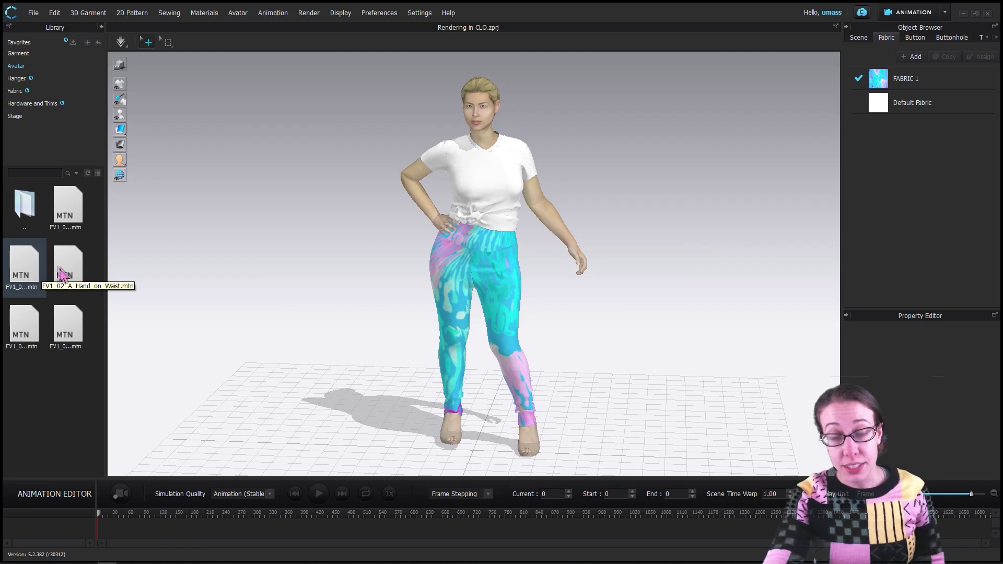
double_click(27, 271)
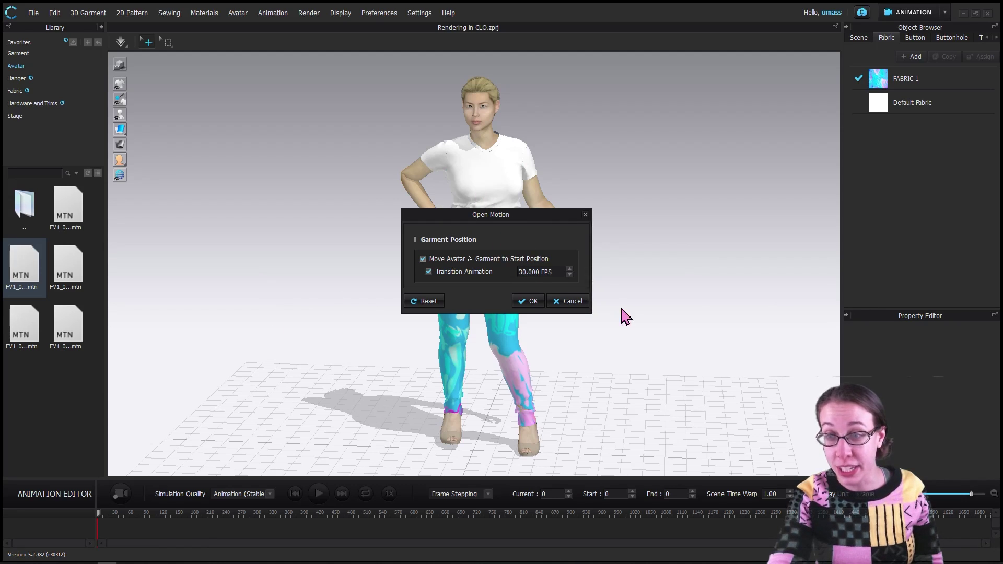
click(531, 302)
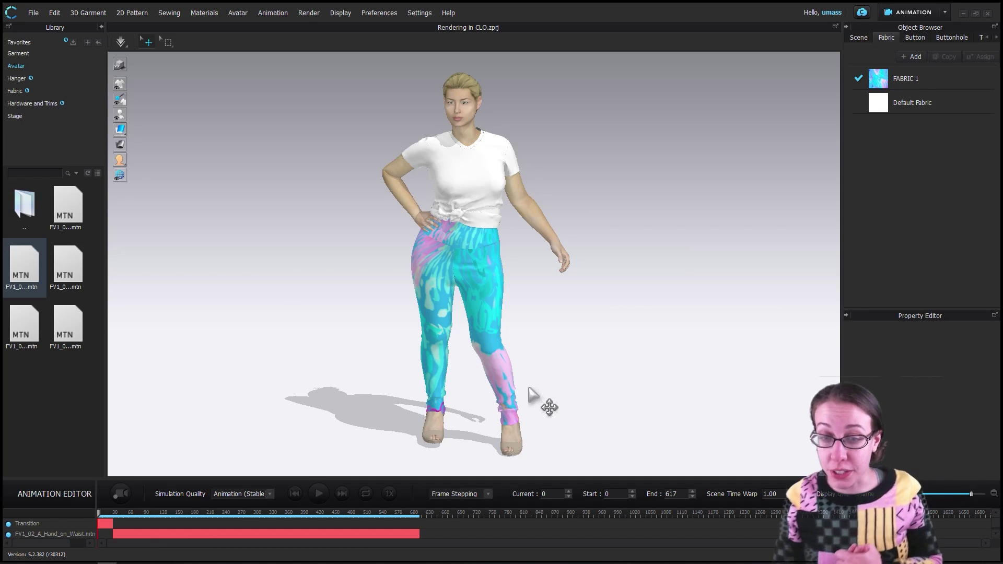
scroll(585, 389, down, 1)
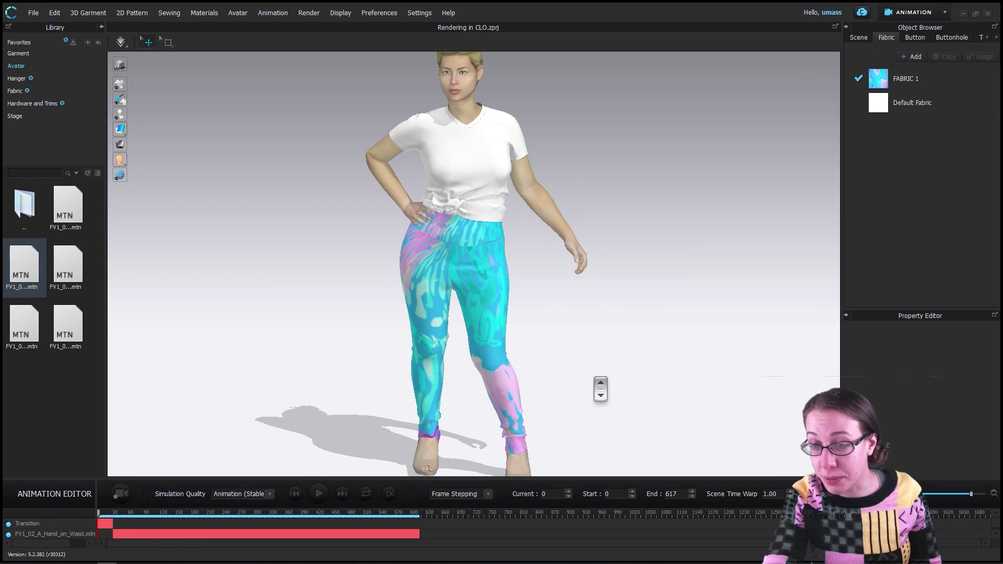
scroll(599, 386, down, 3)
scroll(595, 377, down, 2)
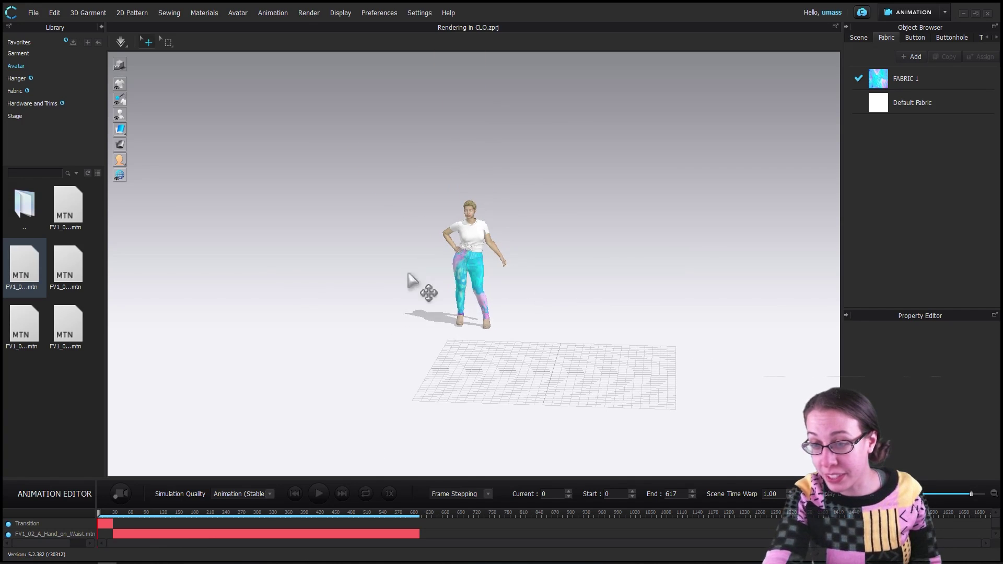
click(317, 497)
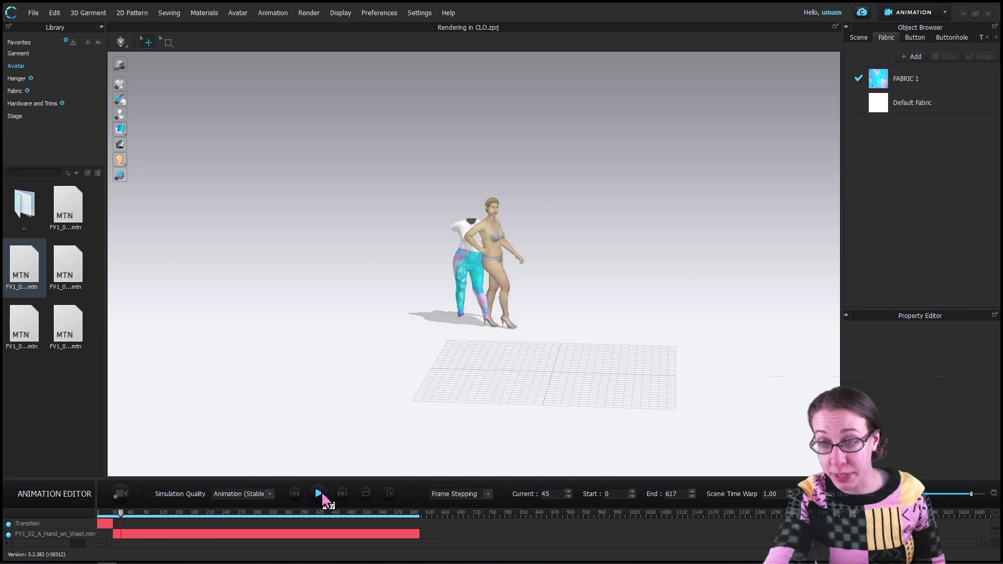
click(318, 494)
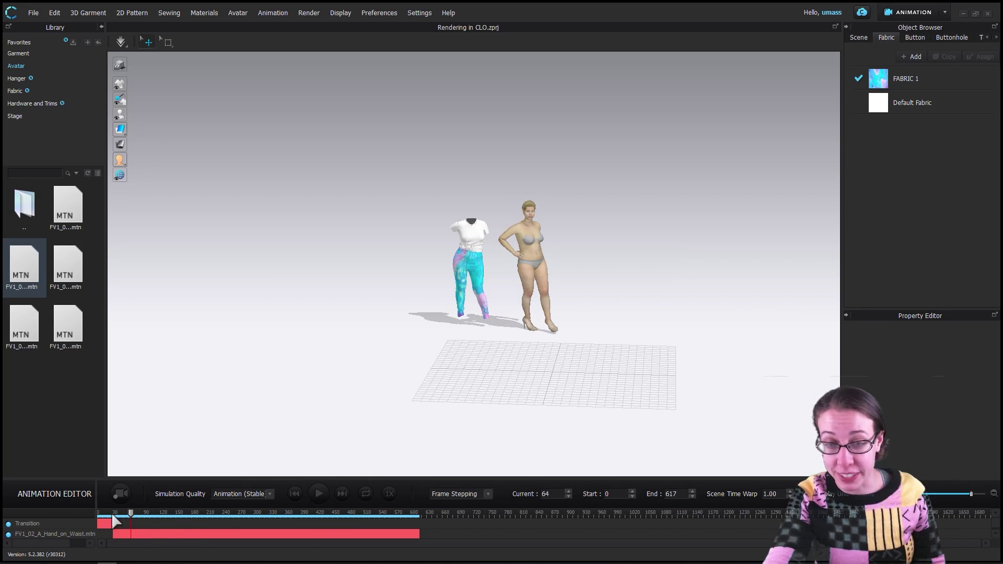
click(86, 515)
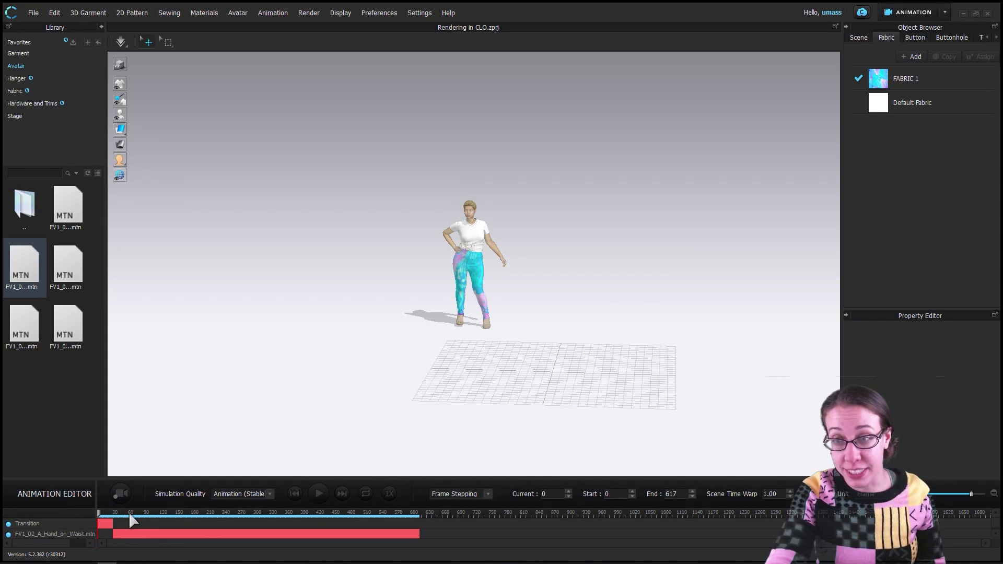
click(155, 516)
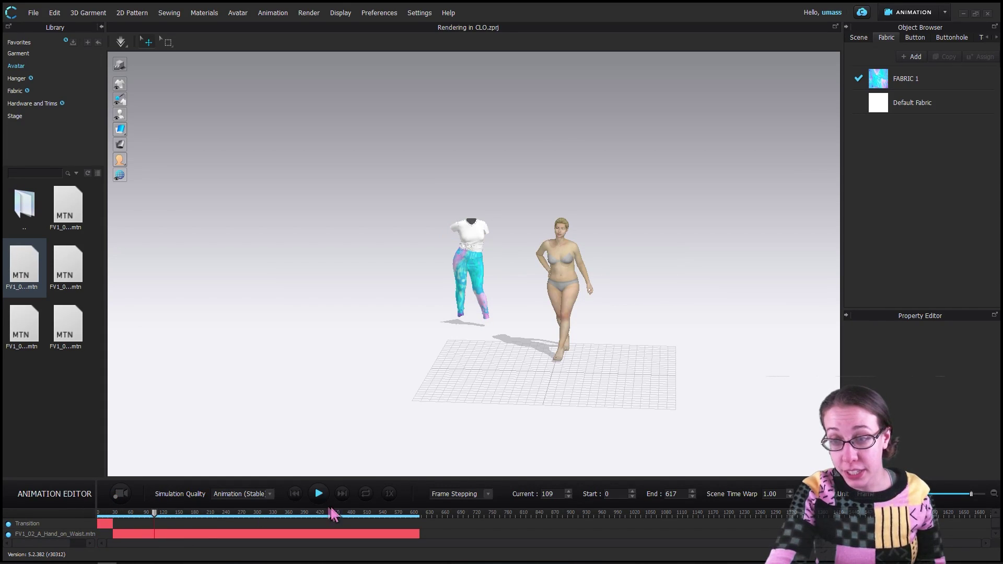
drag(395, 514, 413, 514)
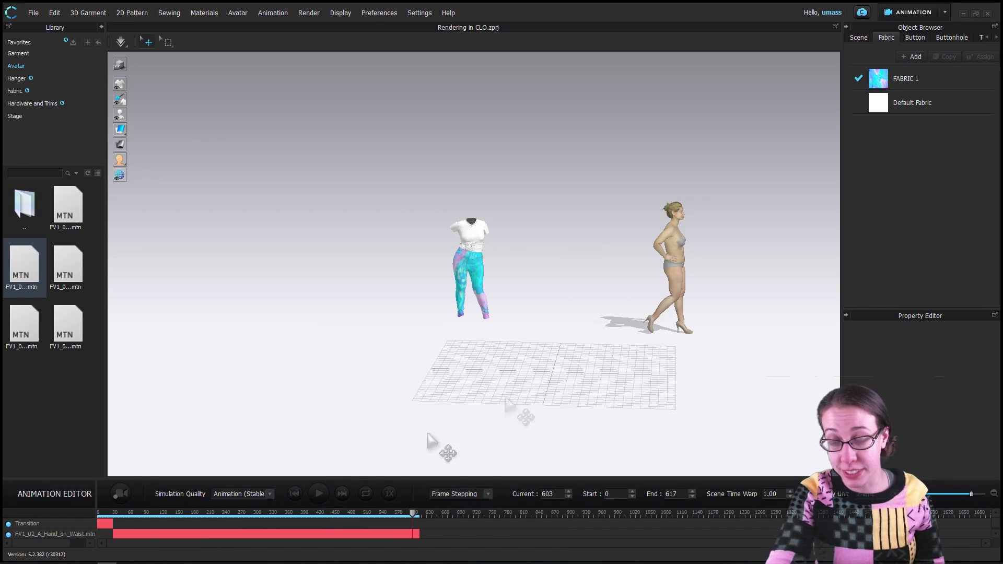
click(99, 513)
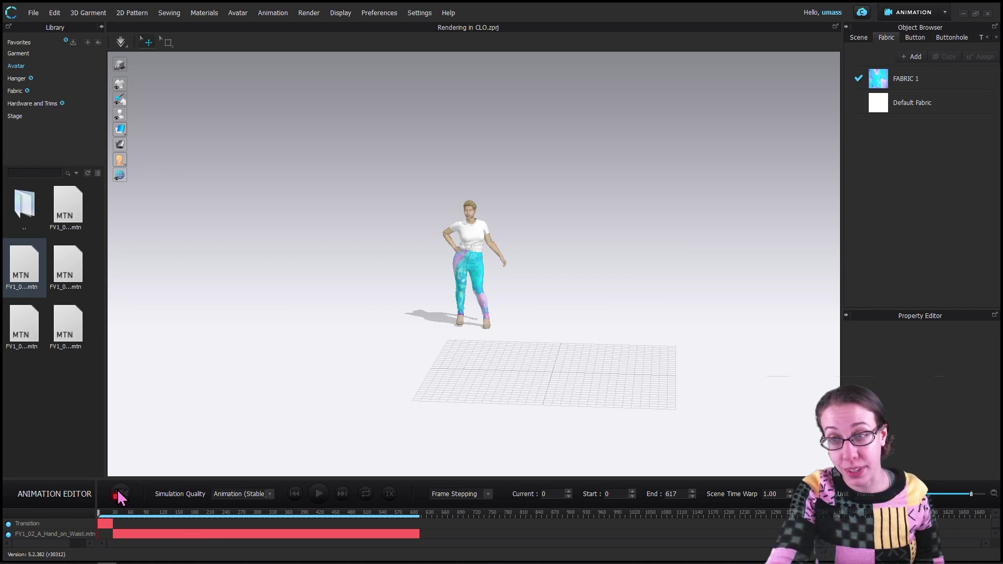
Record the walk with the tee and leggings simulated across all 500 frames
click(119, 495)
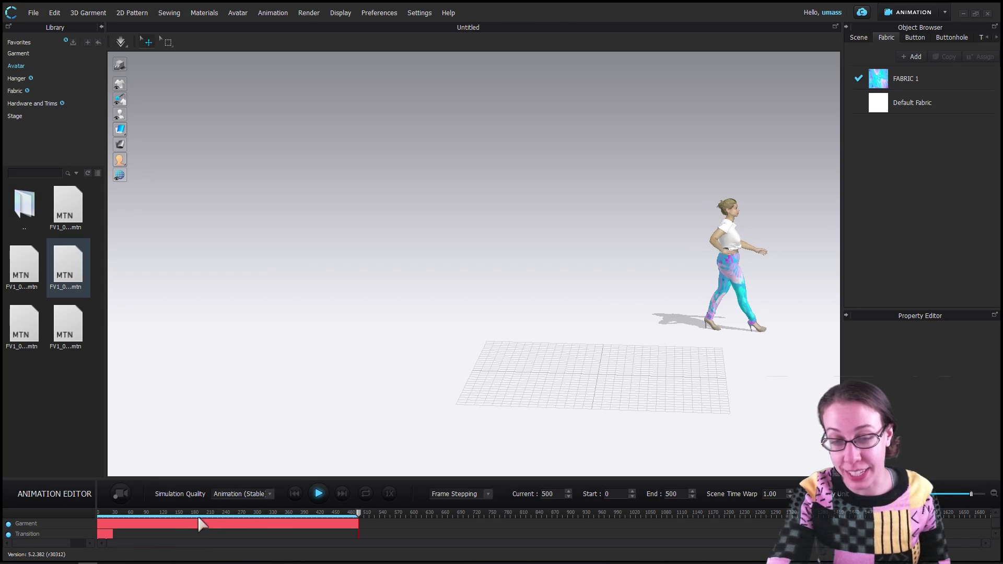
click(151, 518)
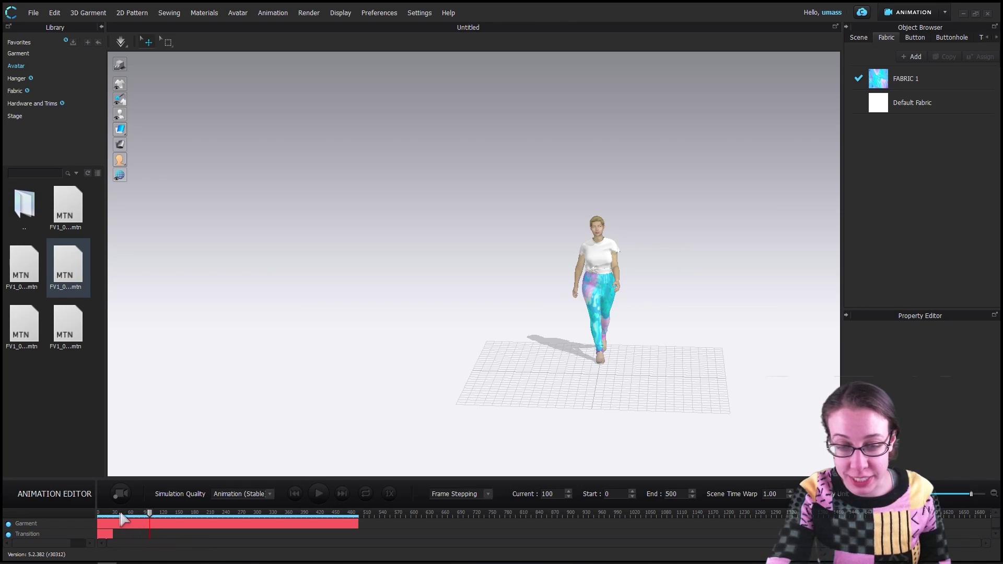
click(99, 517)
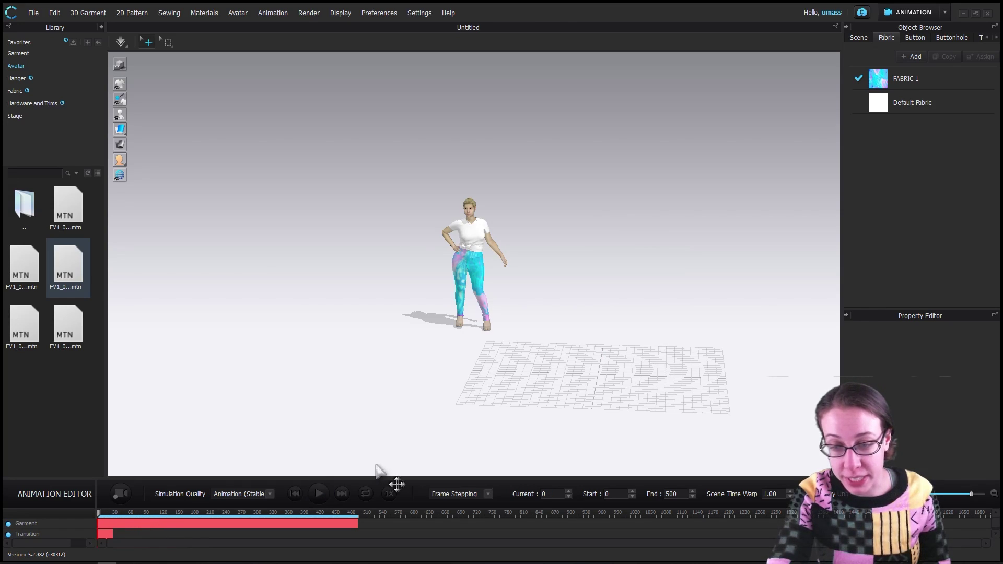
click(318, 494)
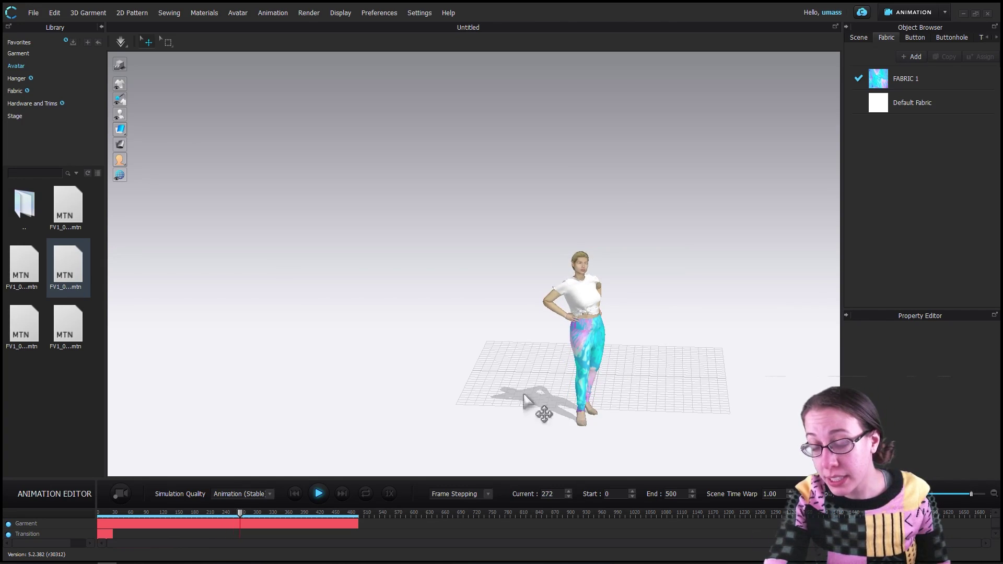
click(319, 495)
Change the 3D background to a solid fill in pale pink ECD1D6
right_click(452, 229)
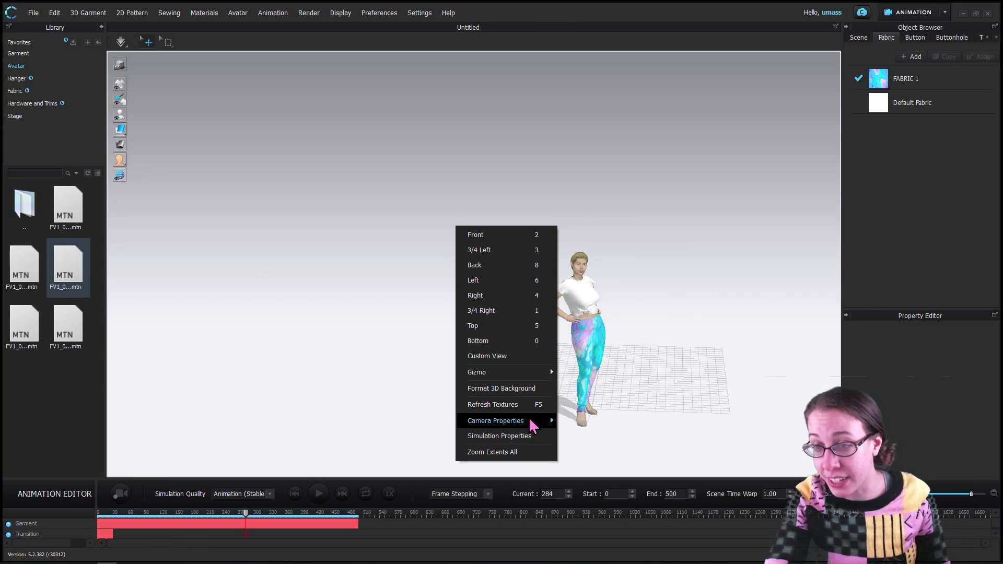
click(490, 392)
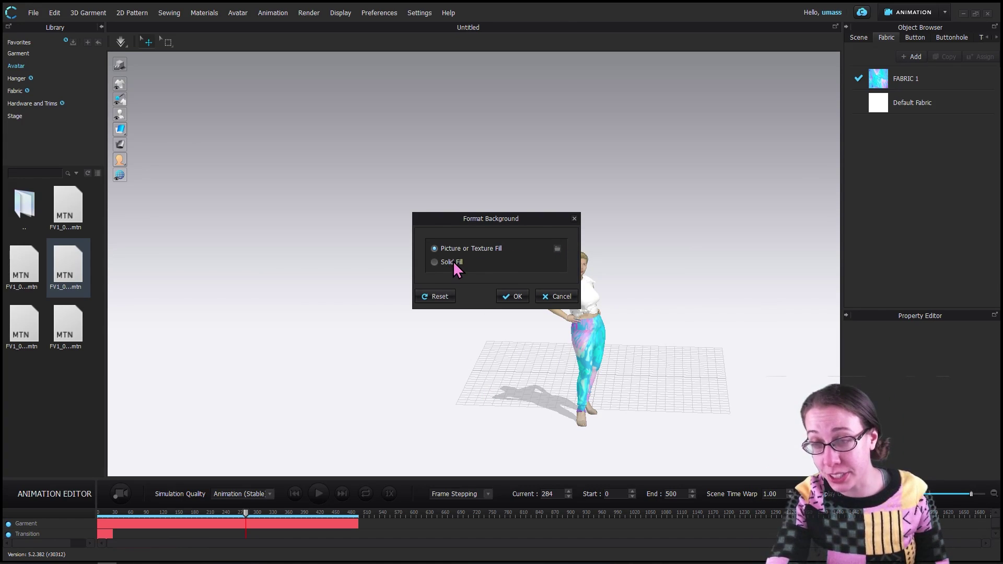
click(455, 262)
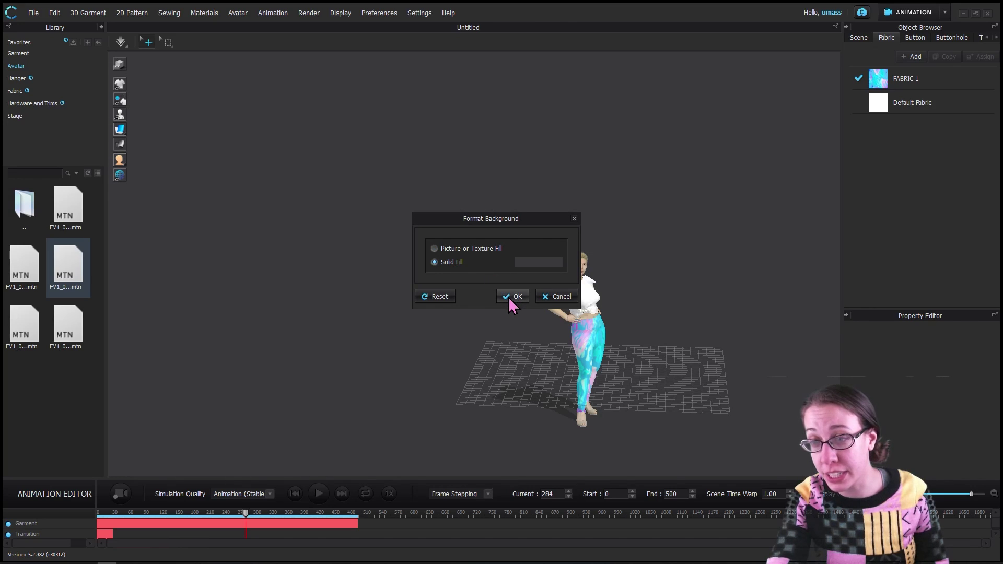
click(538, 262)
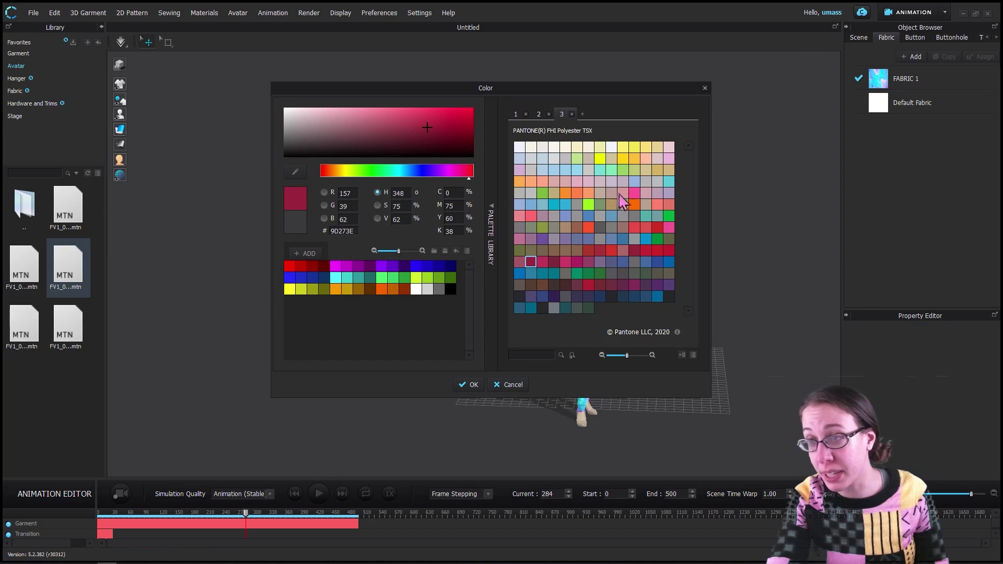
click(634, 192)
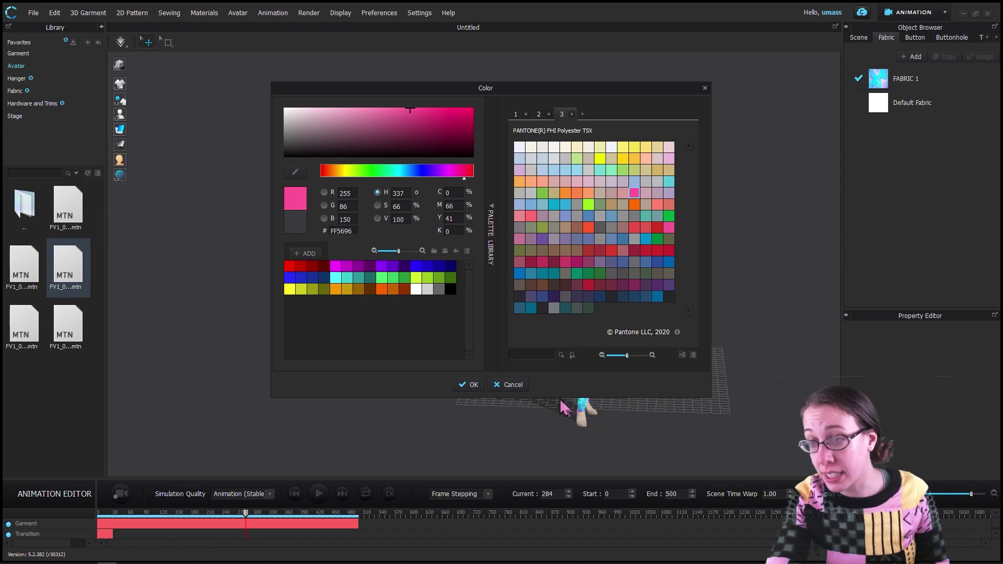
click(611, 148)
click(669, 146)
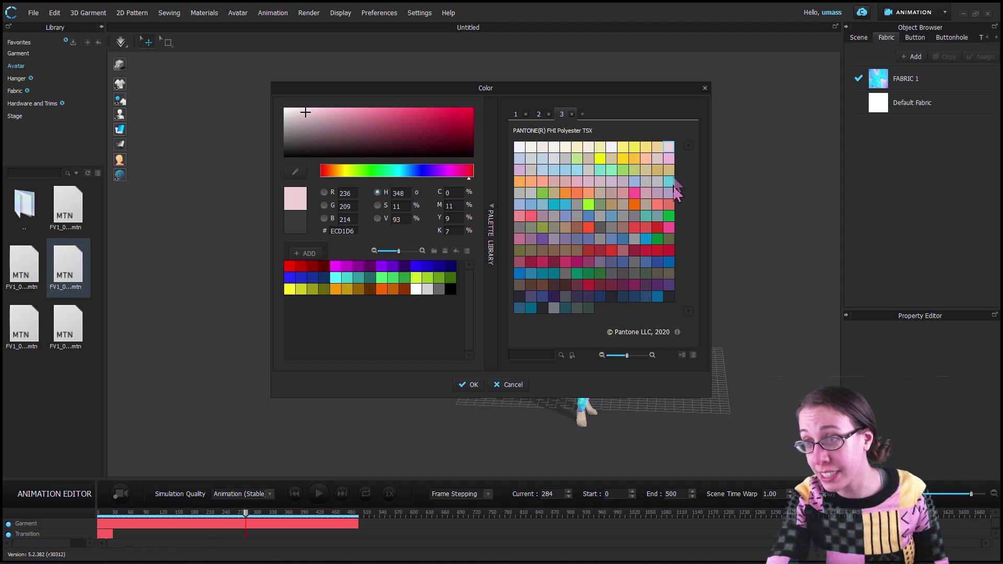
click(473, 386)
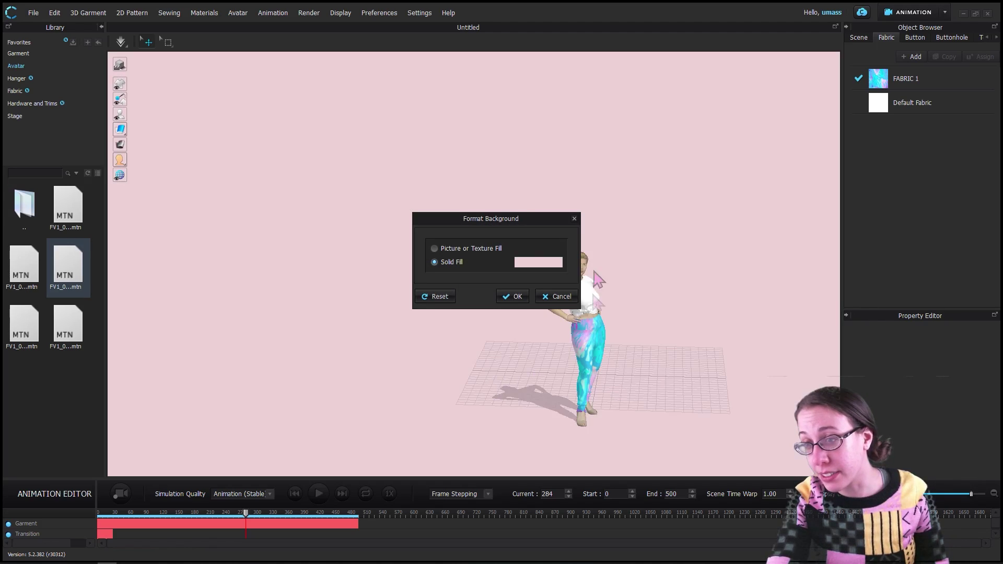
click(517, 297)
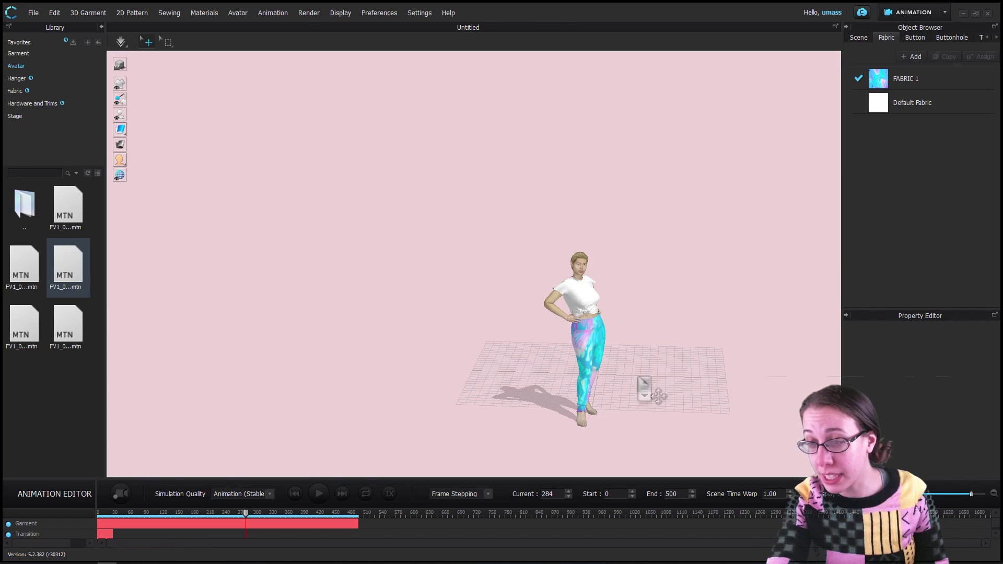
scroll(630, 355, down, 2)
scroll(660, 376, up, 5)
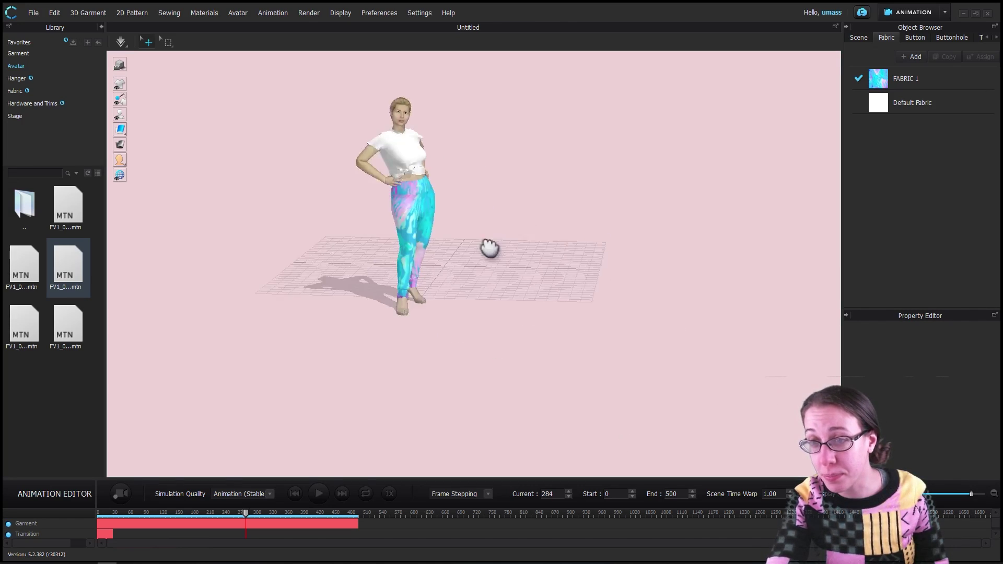
scroll(492, 257, up, 5)
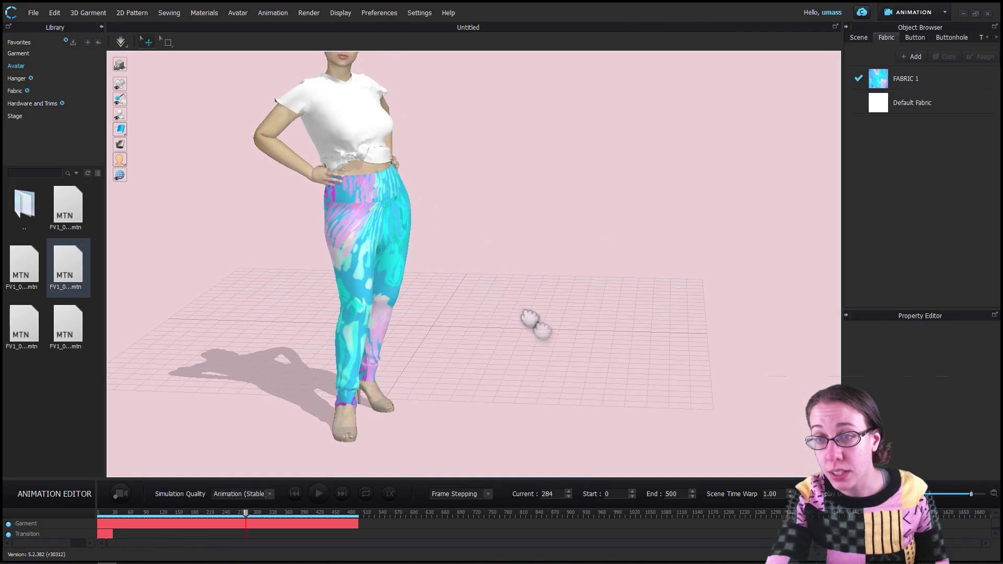
scroll(539, 331, down, 1)
right_drag(552, 328, 569, 308)
mouse_move(569, 309)
middle_down()
mouse_move(564, 295)
mouse_move(569, 309)
mouse_move(560, 307)
middle_up()
mouse_move(559, 307)
right_down()
mouse_move(553, 282)
mouse_move(549, 293)
mouse_move(583, 326)
mouse_move(546, 293)
mouse_move(559, 302)
right_up()
middle_drag(559, 302, 519, 302)
scroll(500, 286, up, 4)
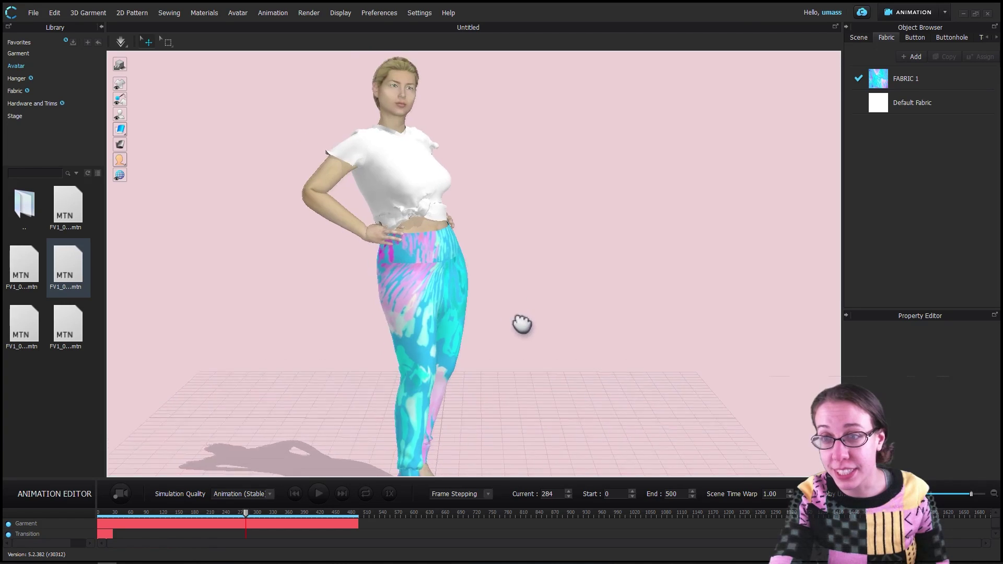
scroll(522, 342, up, 4)
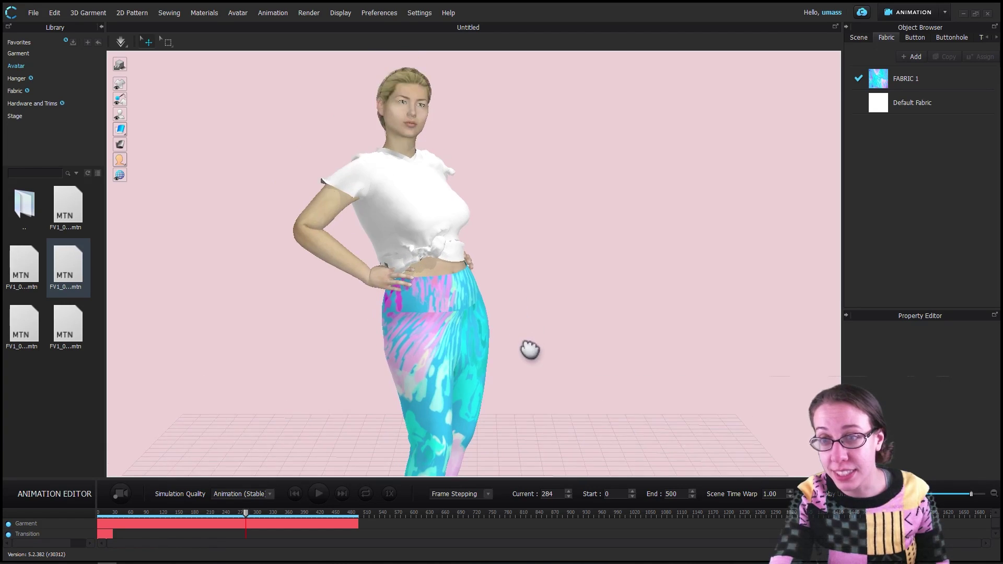
scroll(523, 342, up, 1)
scroll(523, 339, down, 1)
middle_drag(537, 336, 511, 289)
scroll(512, 293, down, 5)
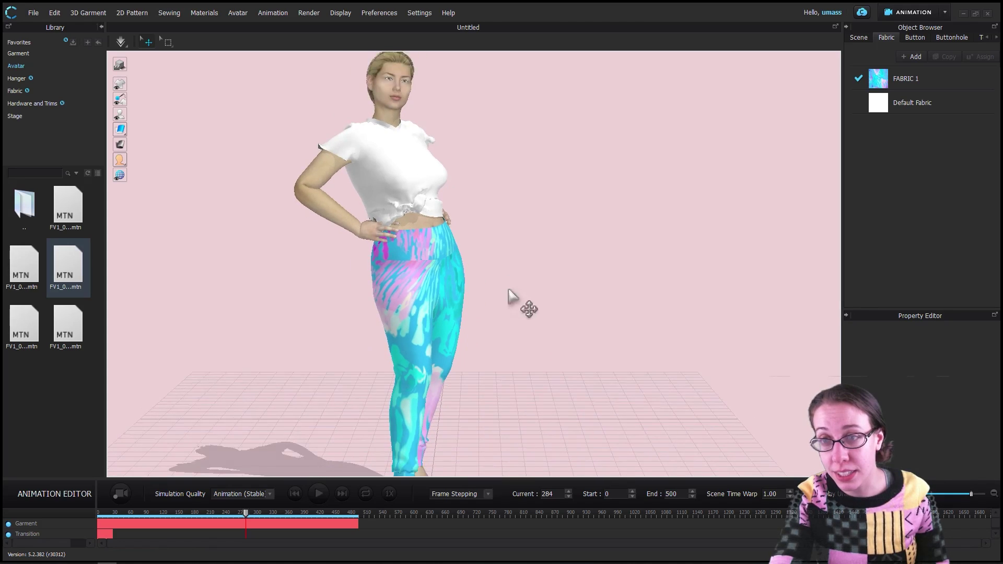
Try the File > Video Capture > Animation capture and dismiss the missing-codec notice
click(27, 13)
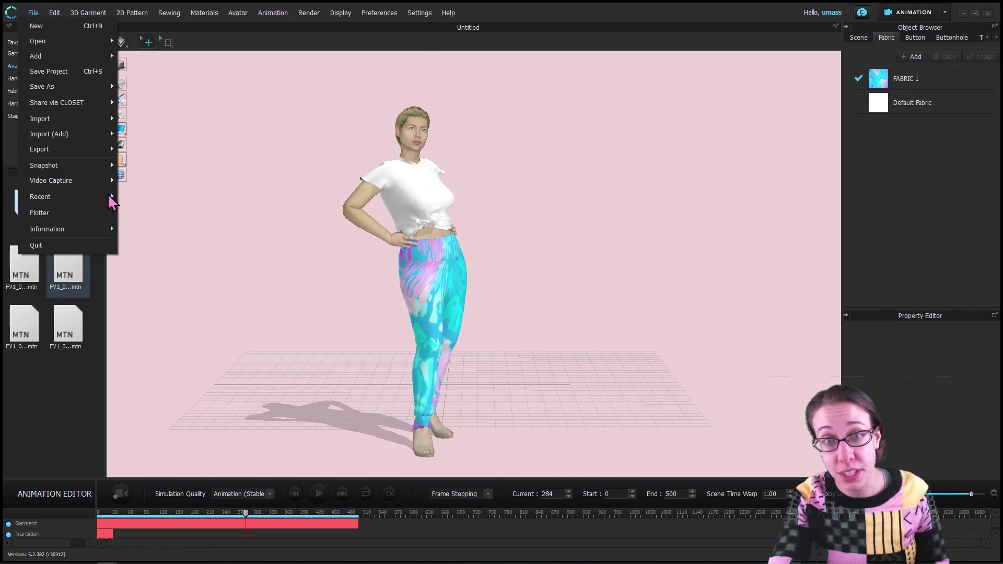
mouse_move(105, 193)
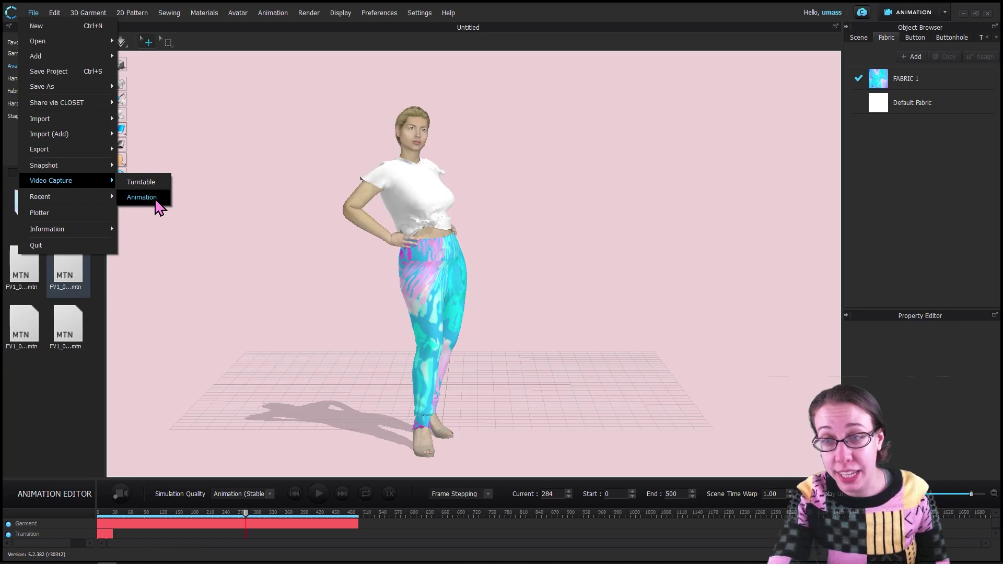
click(156, 201)
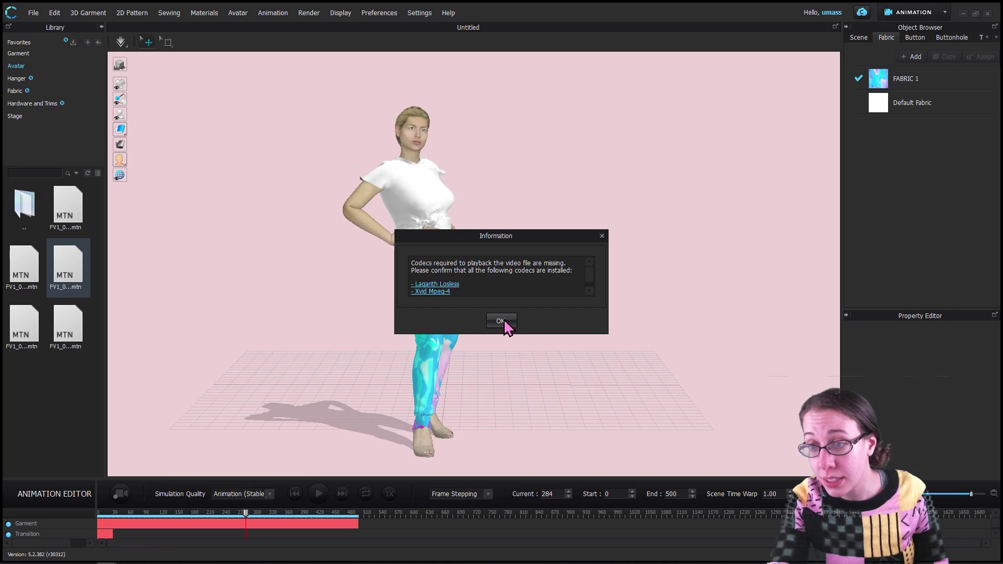
click(501, 321)
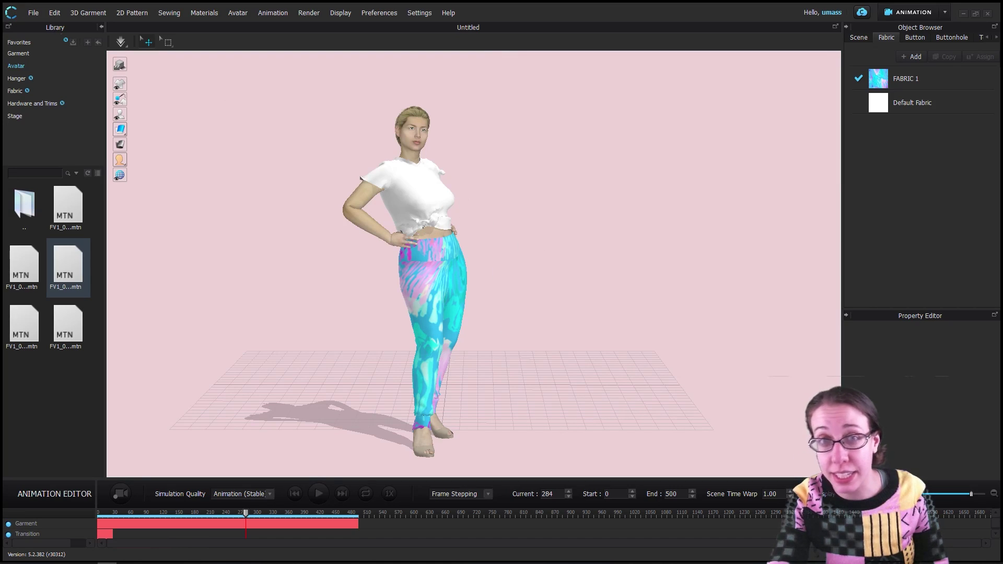
Retry the animation capture, follow the Lagarith Lossless codec link, and reopen the capture settings
click(54, 13)
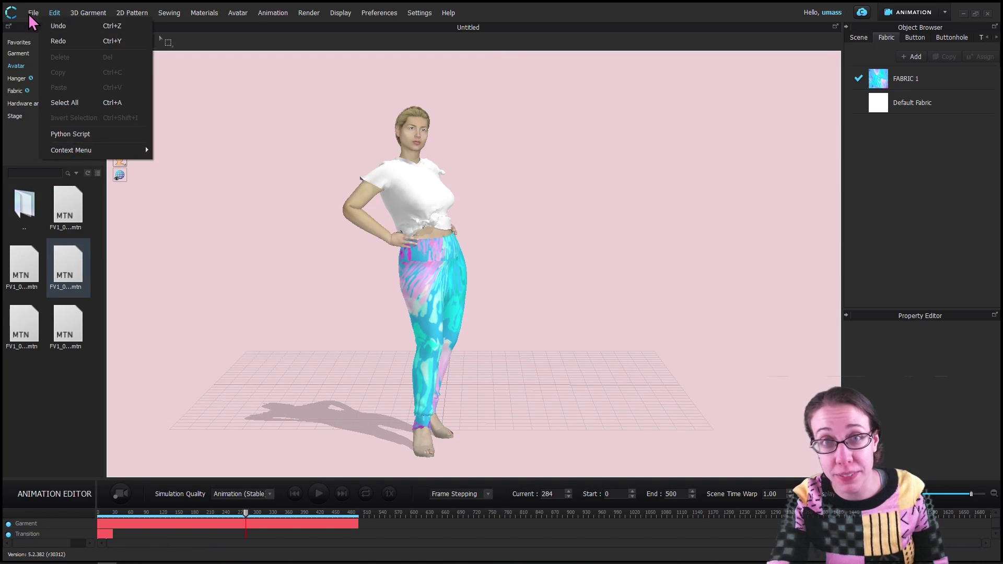
mouse_move(47, 183)
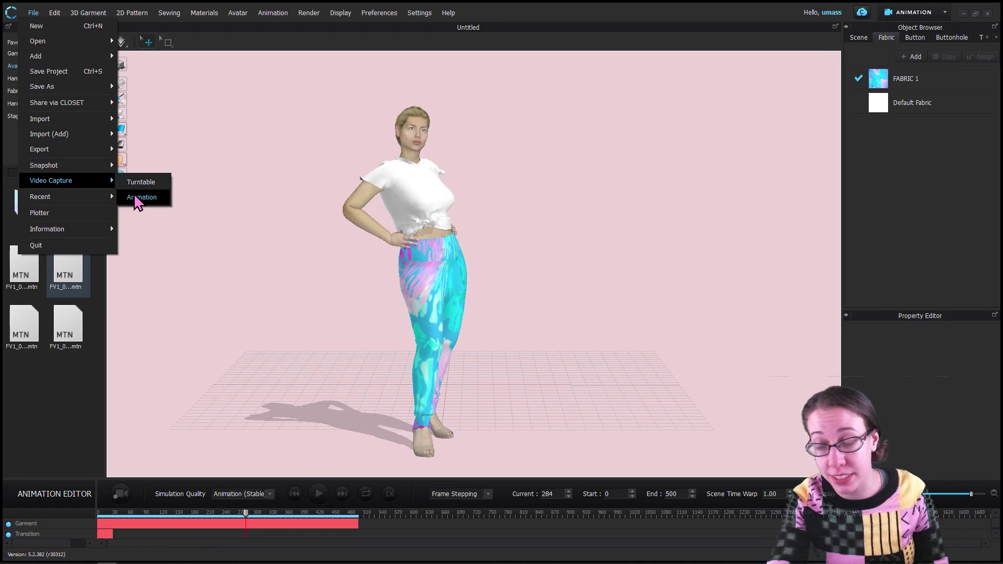
click(134, 197)
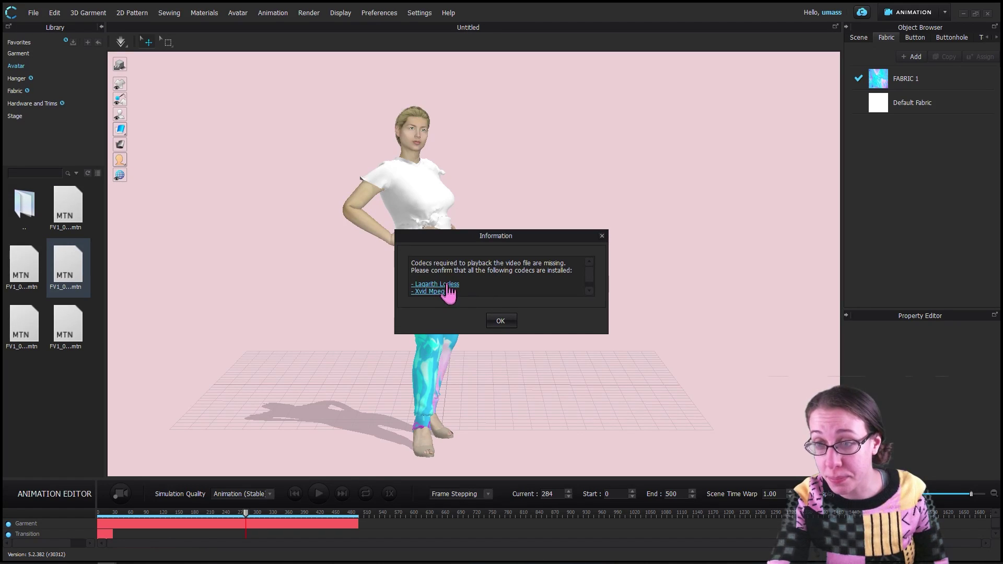
click(448, 287)
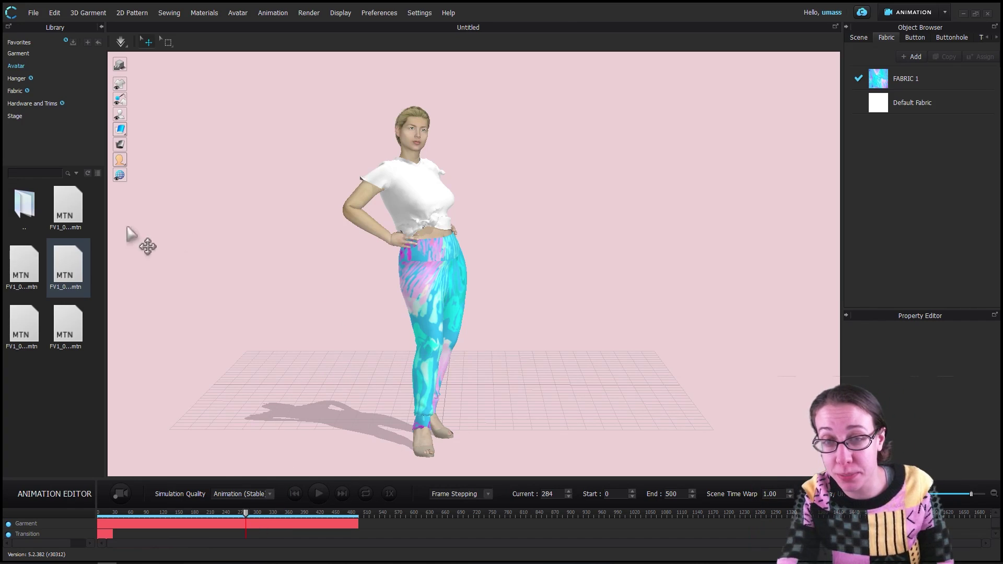
click(35, 14)
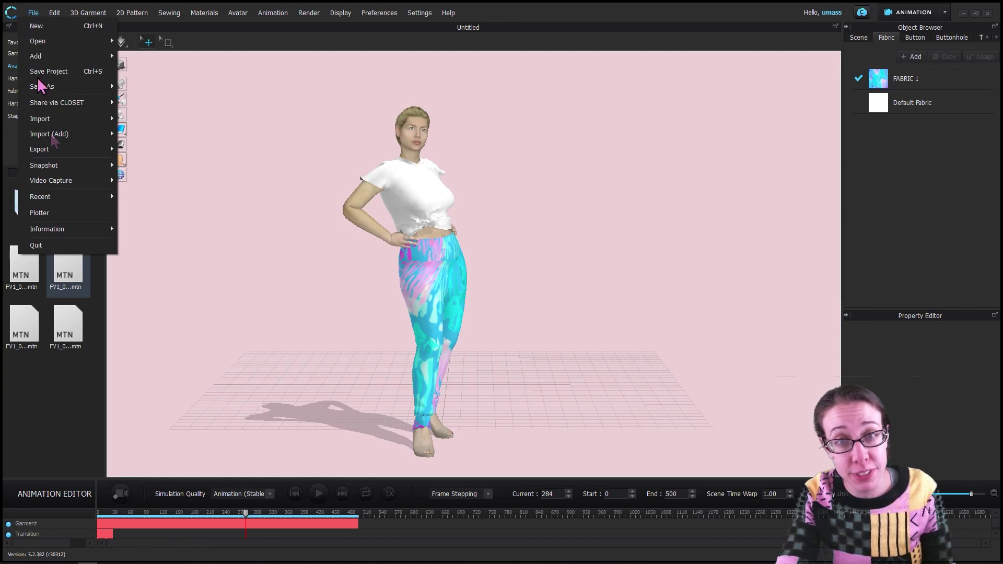
mouse_move(80, 180)
click(140, 198)
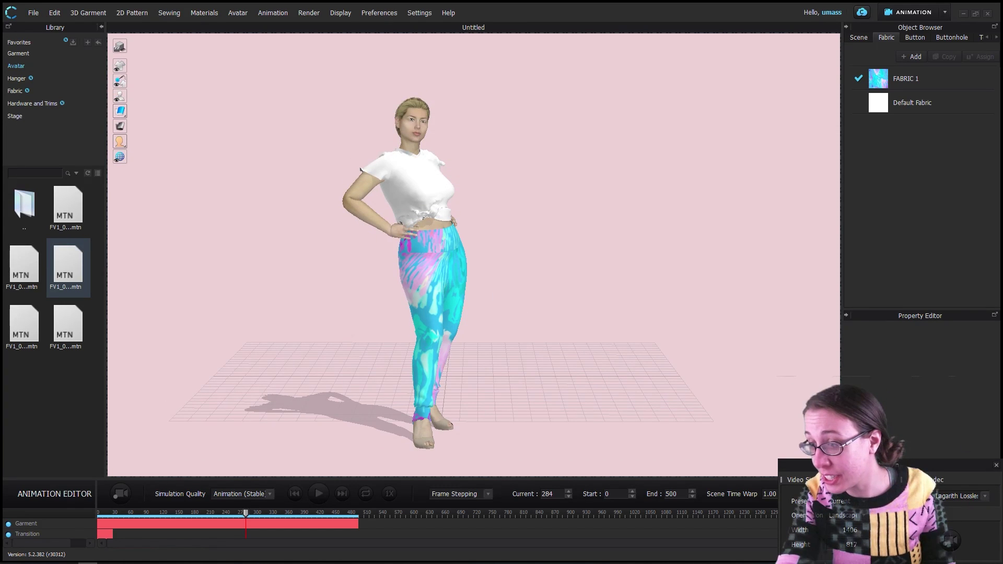
Set the capture preset to 1280 x 720 and keep the Lagarith Lossless codec
drag(858, 465, 595, 237)
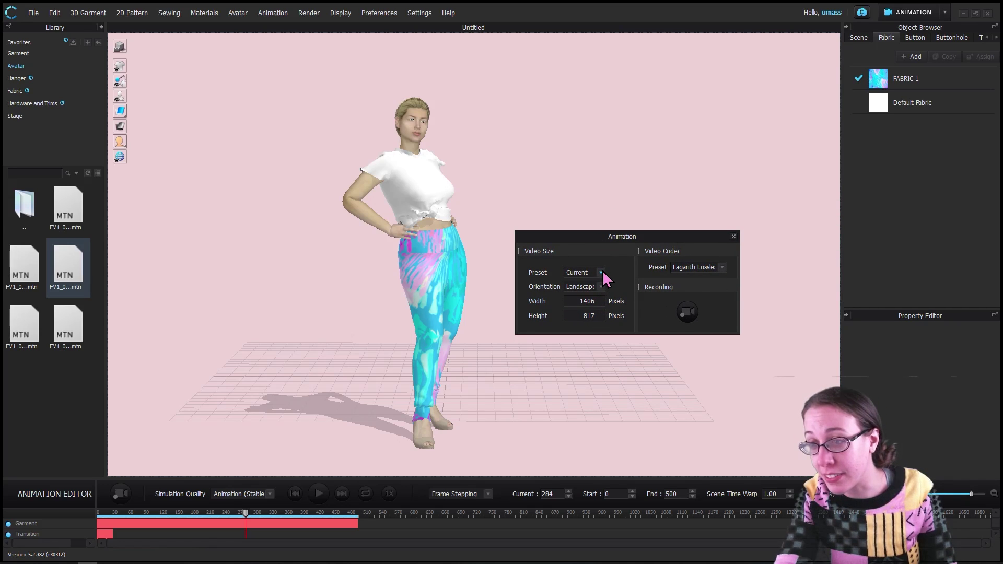
click(601, 273)
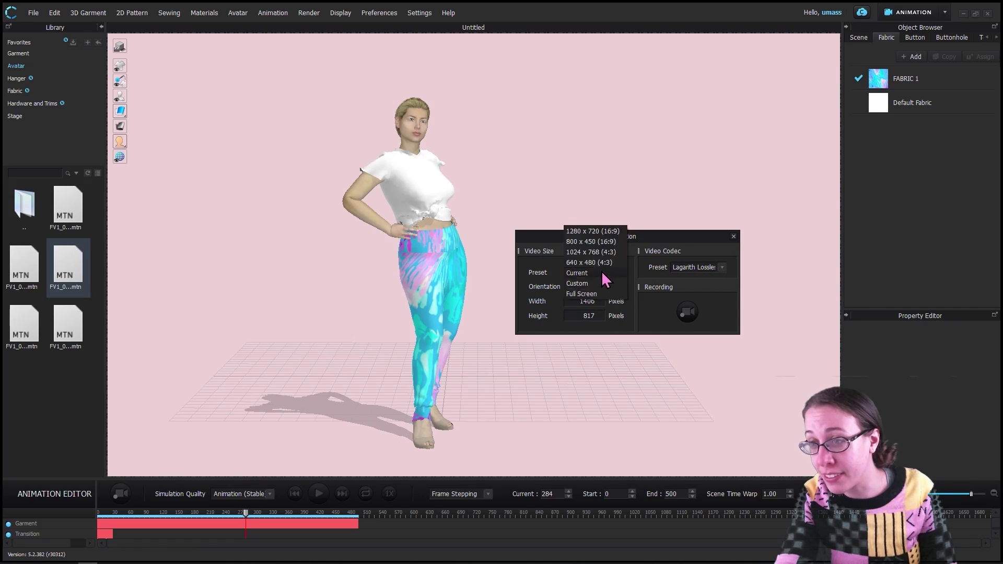
click(601, 231)
drag(611, 233, 595, 187)
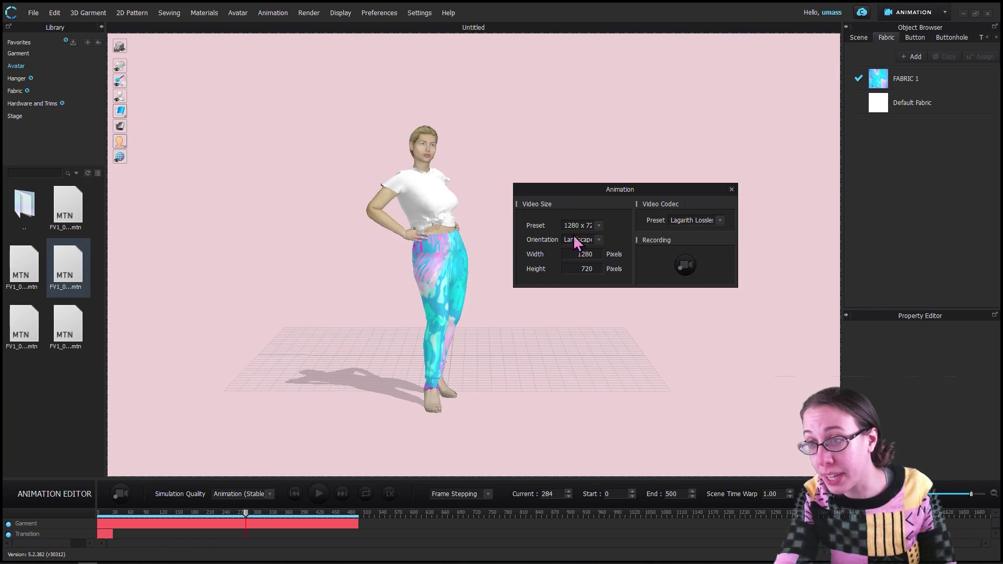
click(721, 222)
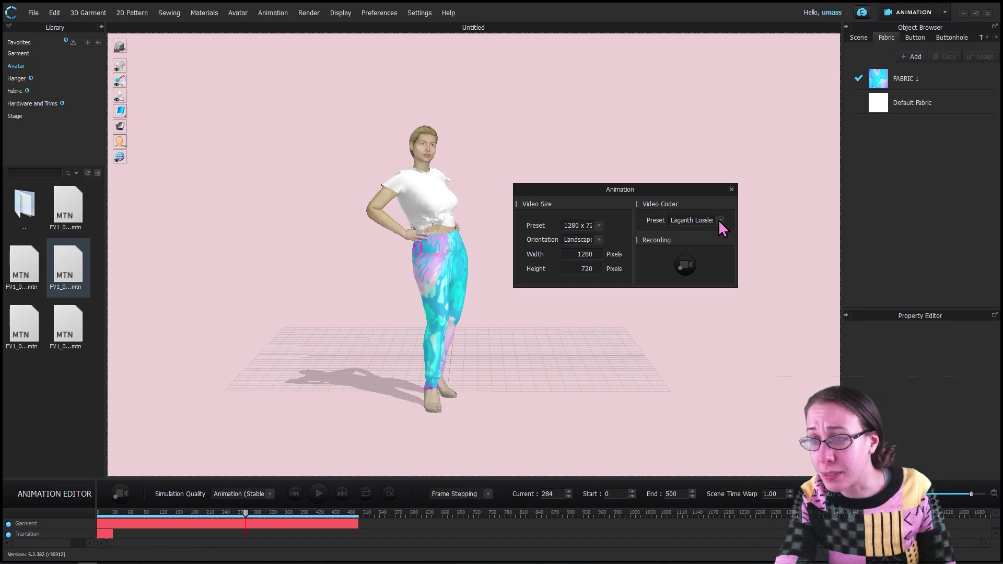
click(719, 220)
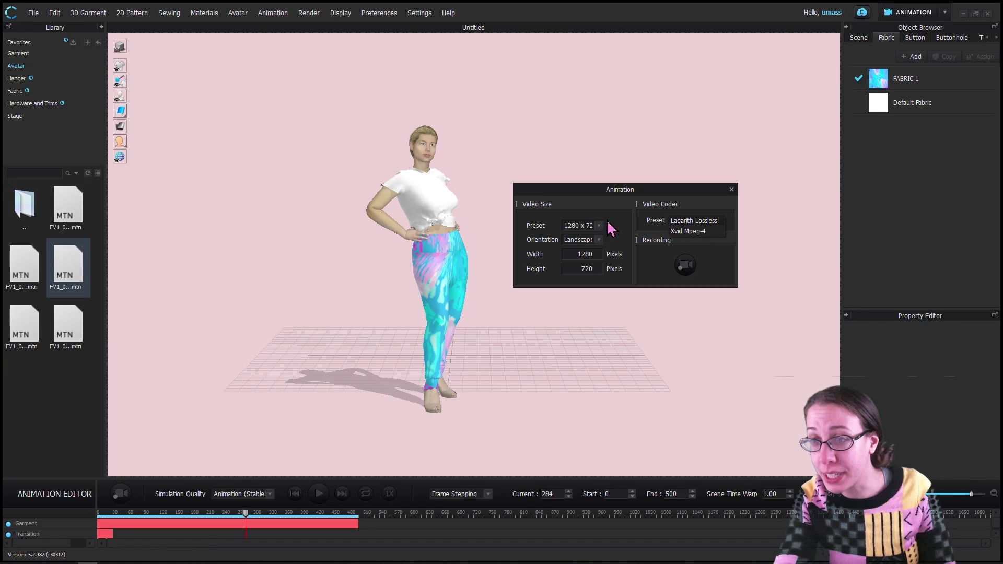
click(660, 242)
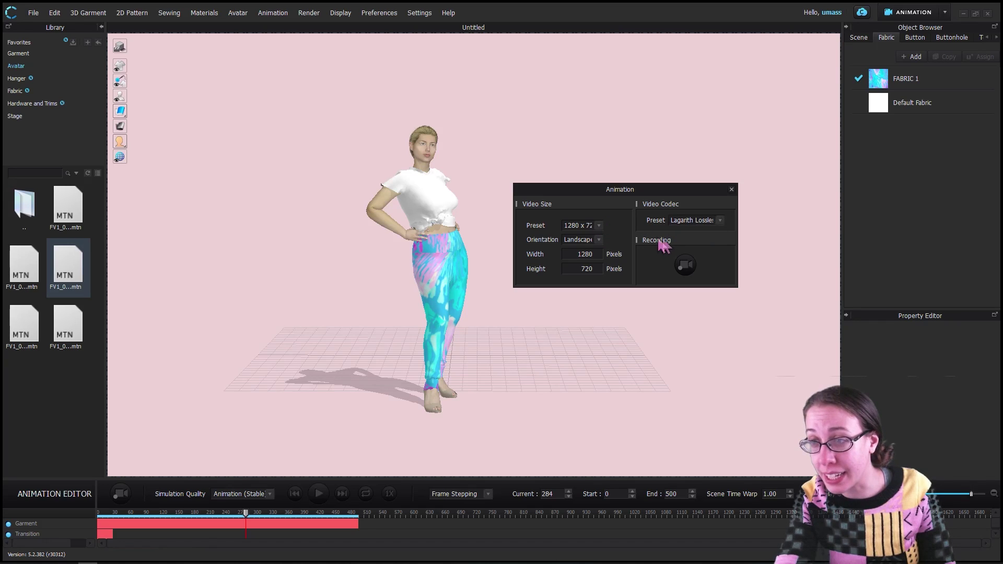
click(683, 266)
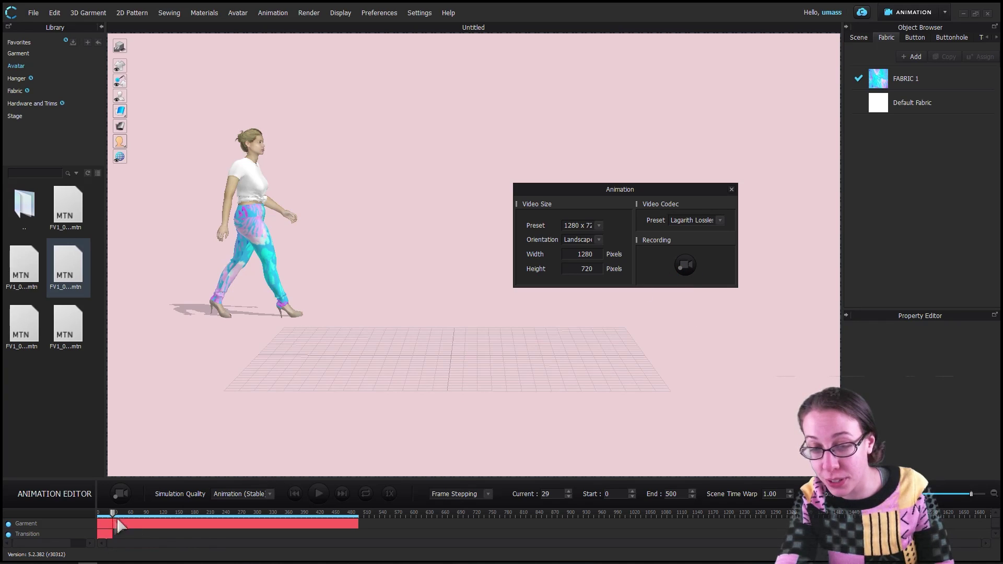
Record about 16 seconds of video while the walk plays through to frame 500
click(683, 266)
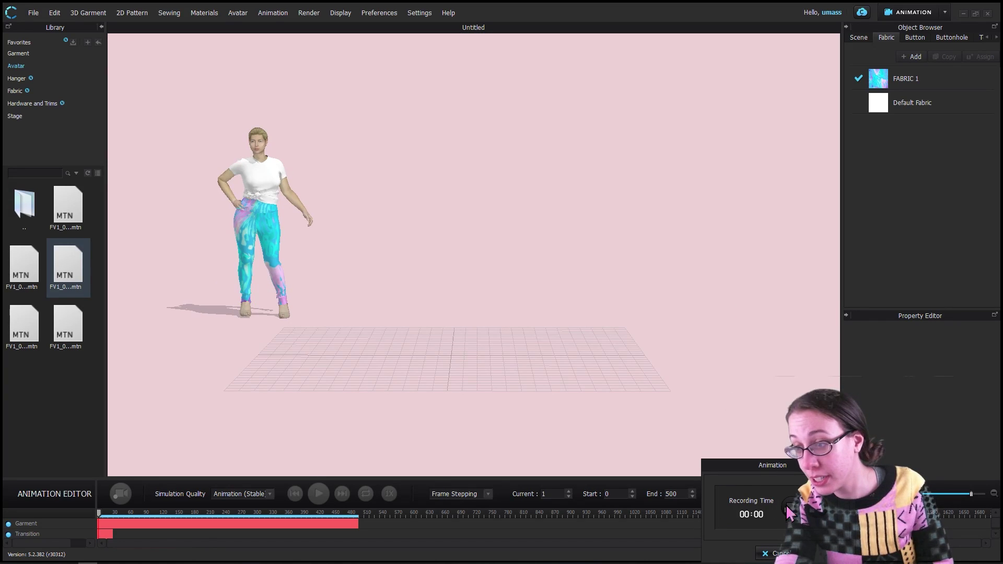
click(788, 511)
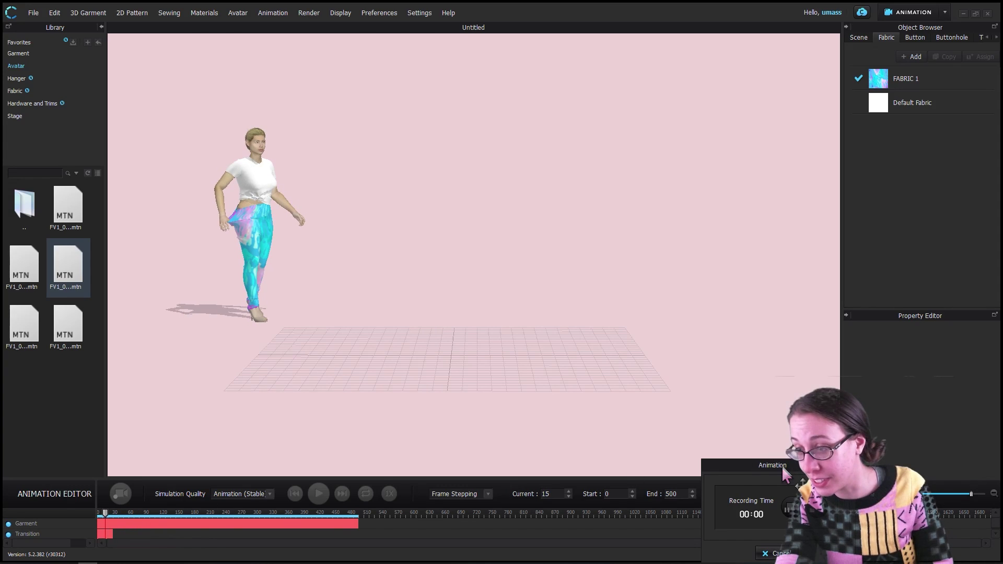
drag(782, 469, 787, 375)
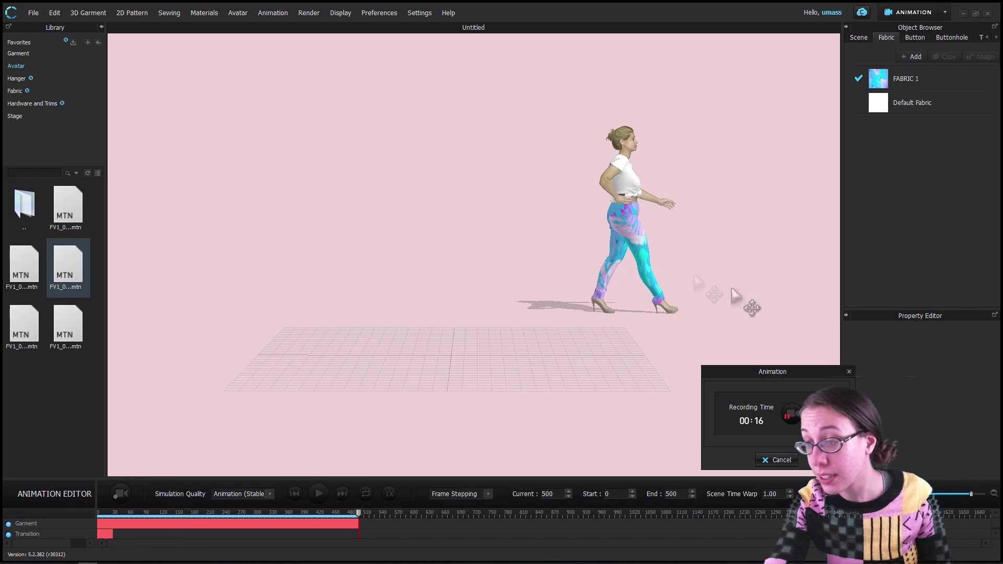
drag(806, 367, 749, 314)
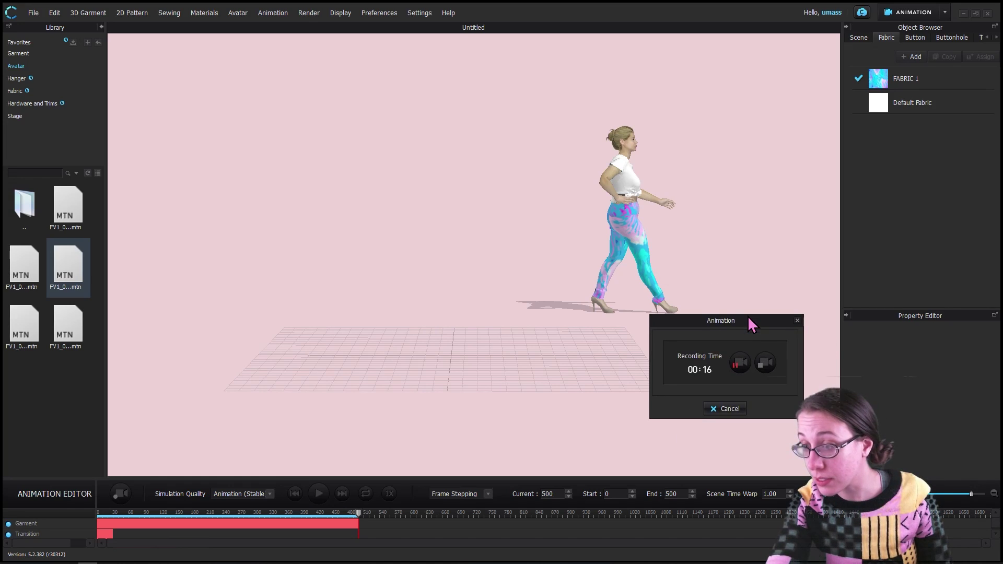
Stop the 16.7-second recording, play back its preview, and choose Save
click(760, 360)
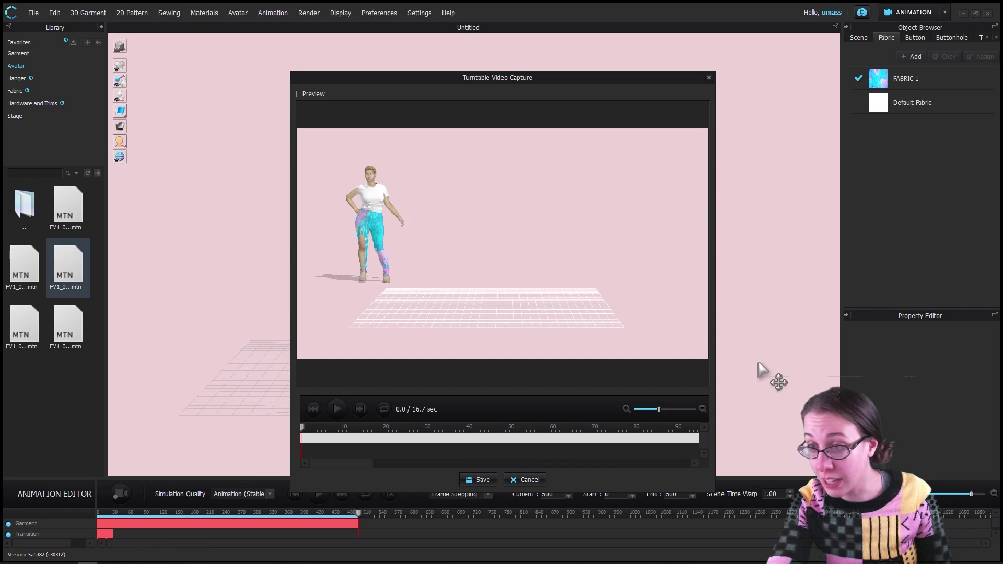
drag(445, 78, 356, 23)
click(270, 372)
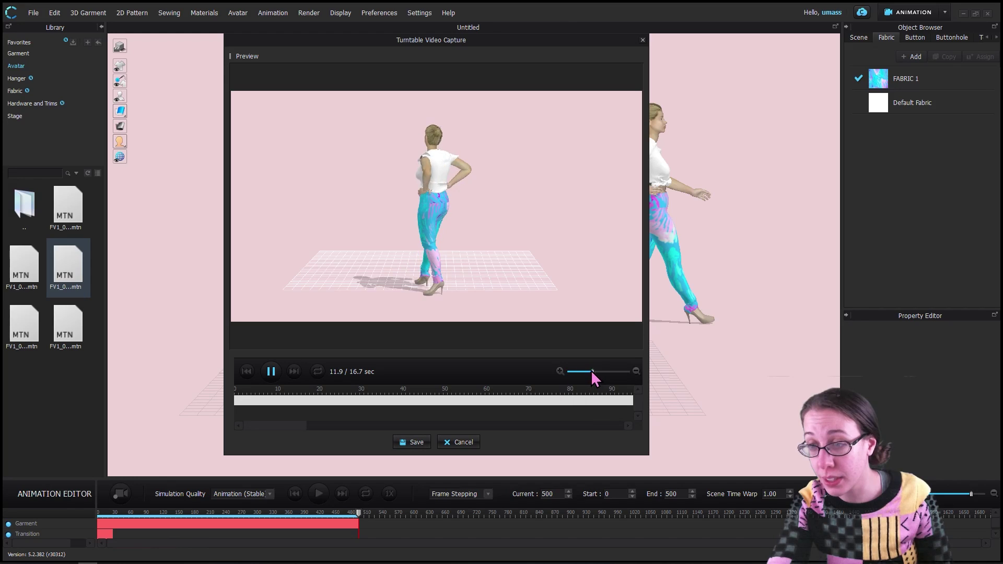
click(613, 372)
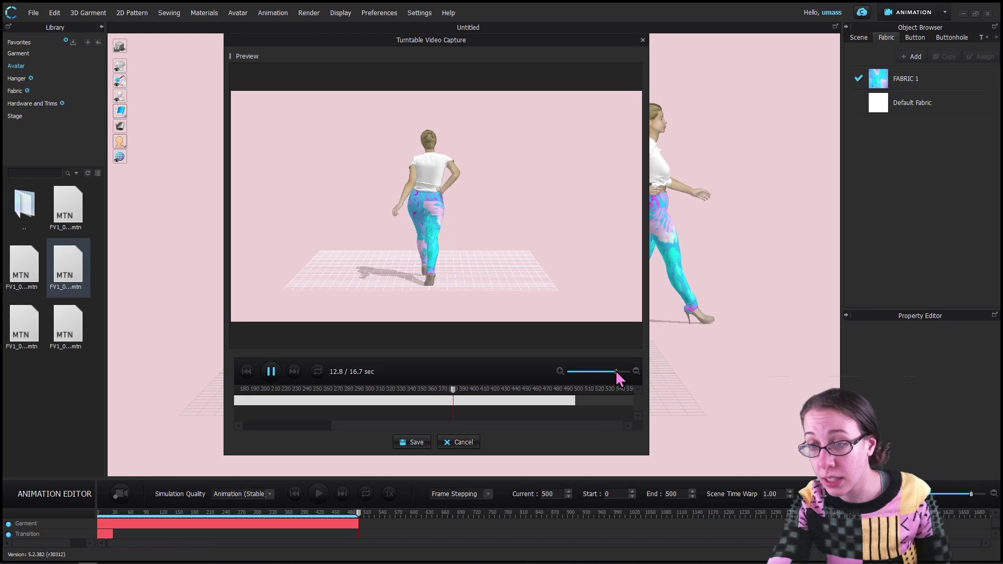
mouse_move(611, 372)
mouse_down()
mouse_move(577, 372)
mouse_move(604, 371)
mouse_up()
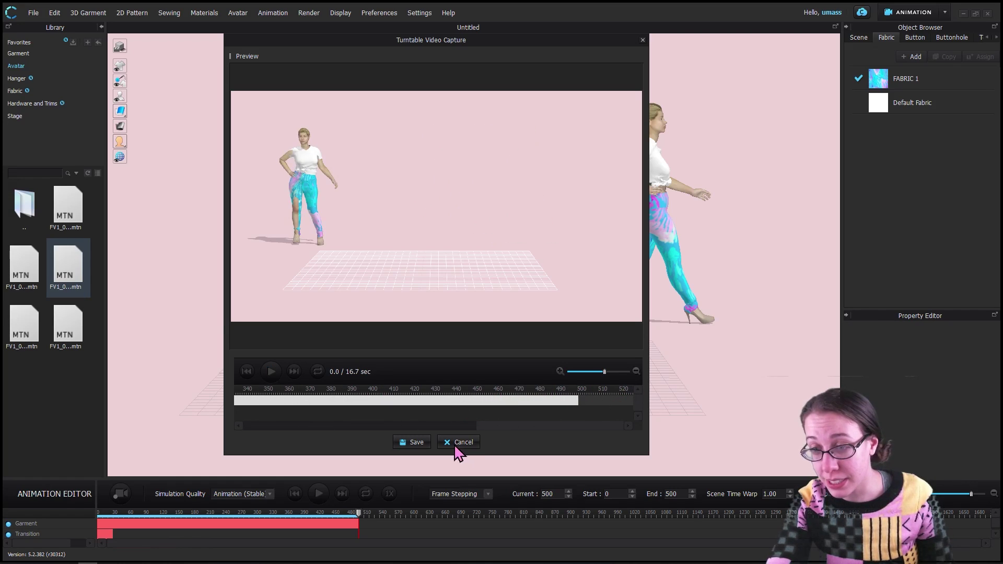
click(414, 443)
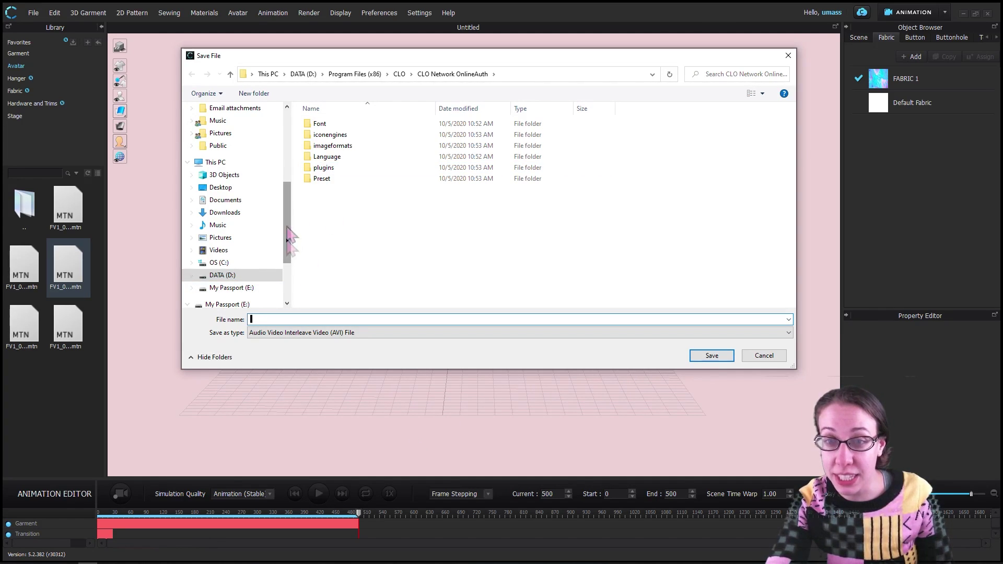
Save the AVI video as 'Test' in the Rendering in CLO folder
drag(287, 230, 286, 149)
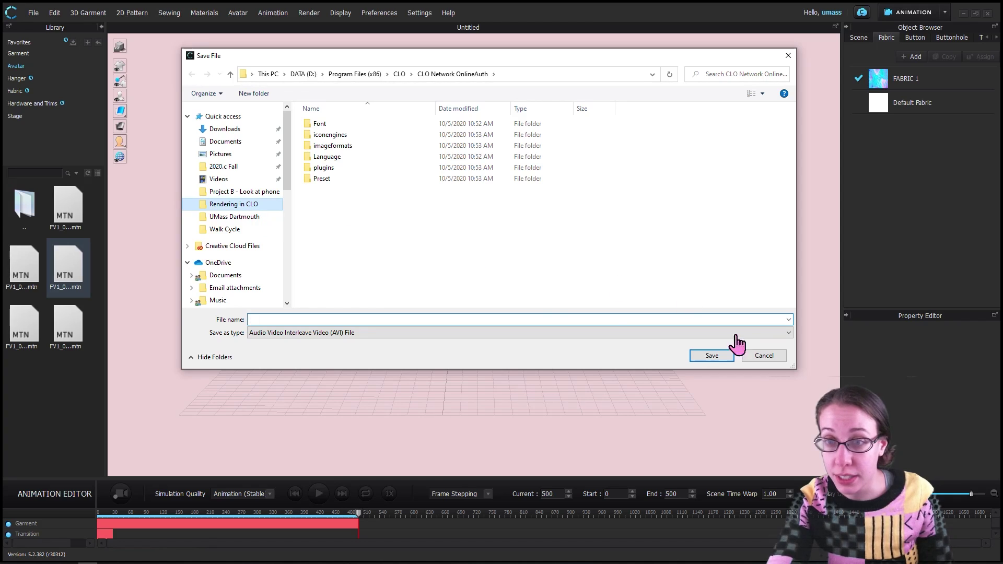
click(244, 206)
click(312, 319)
text(Tes)
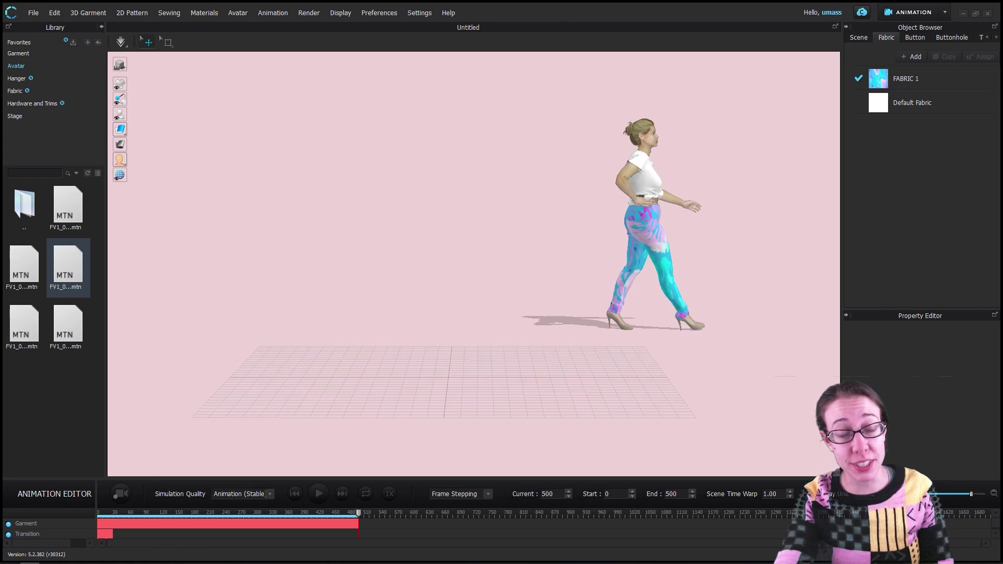
Open Test.avi from the Rendering in CLO folder in VLC media player
key(alt+Tab)
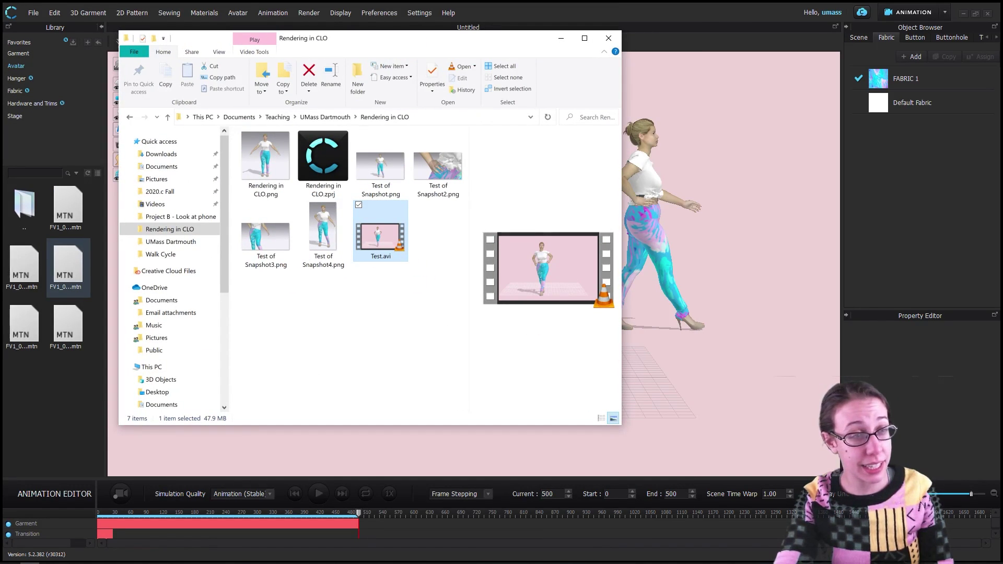
double_click(380, 238)
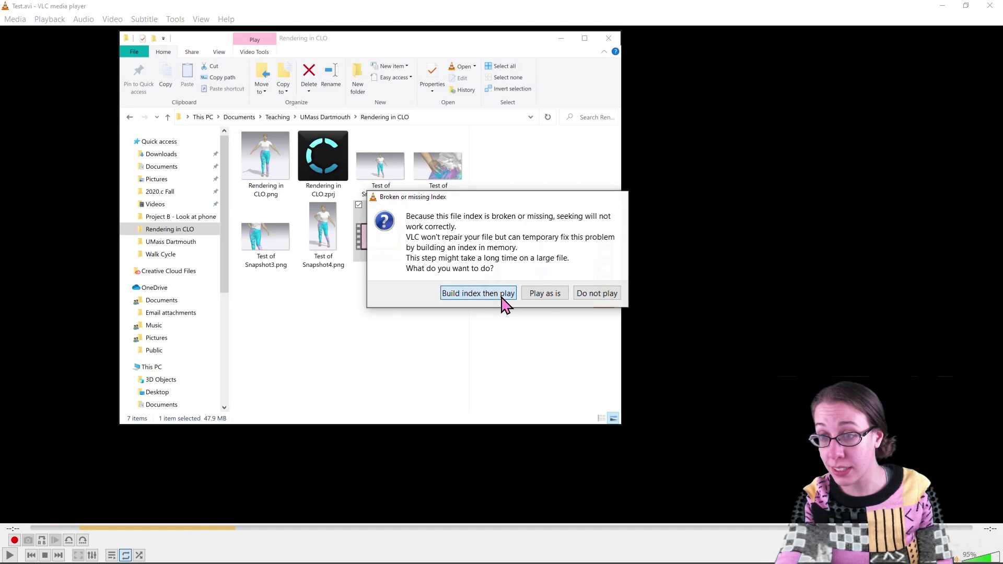
Choose 'Build index then play' in VLC so Test.avi plays
click(503, 298)
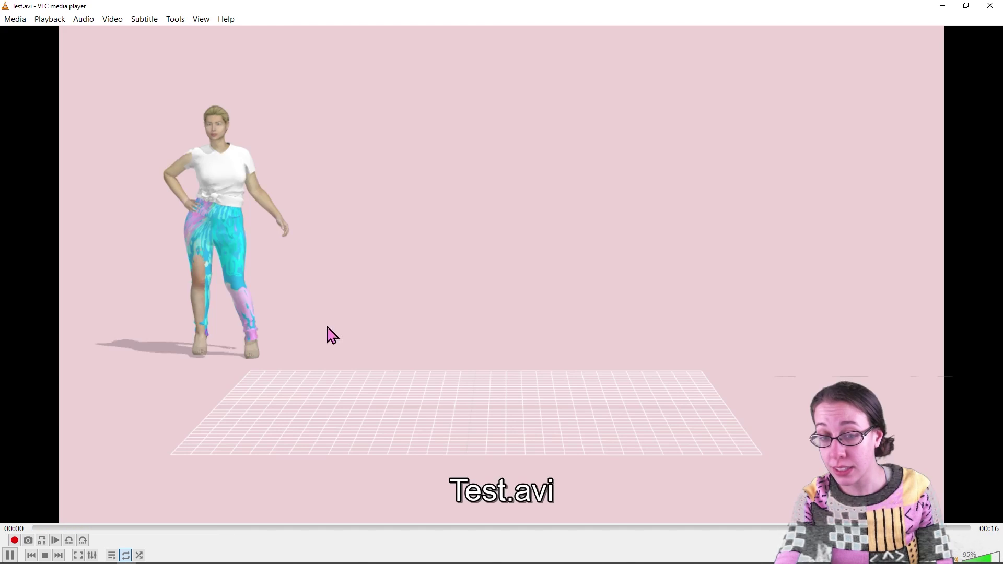